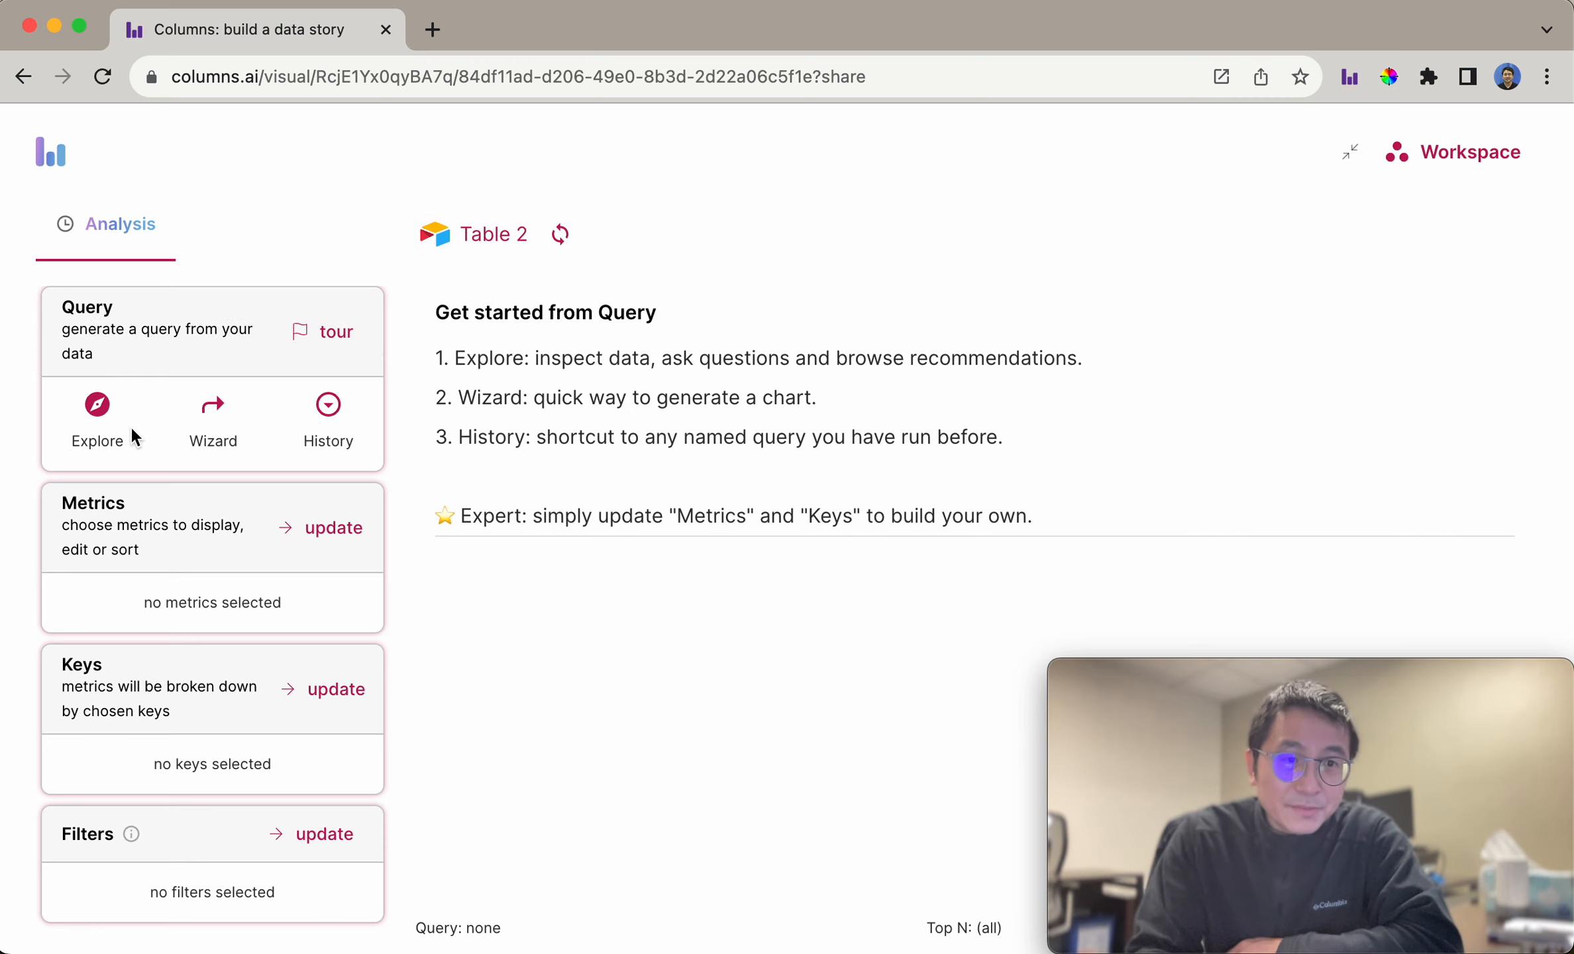
Explore the Table 2 data, viewing its fields and sample rows, and close the data view.
click(98, 404)
scroll(893, 540, down, 10)
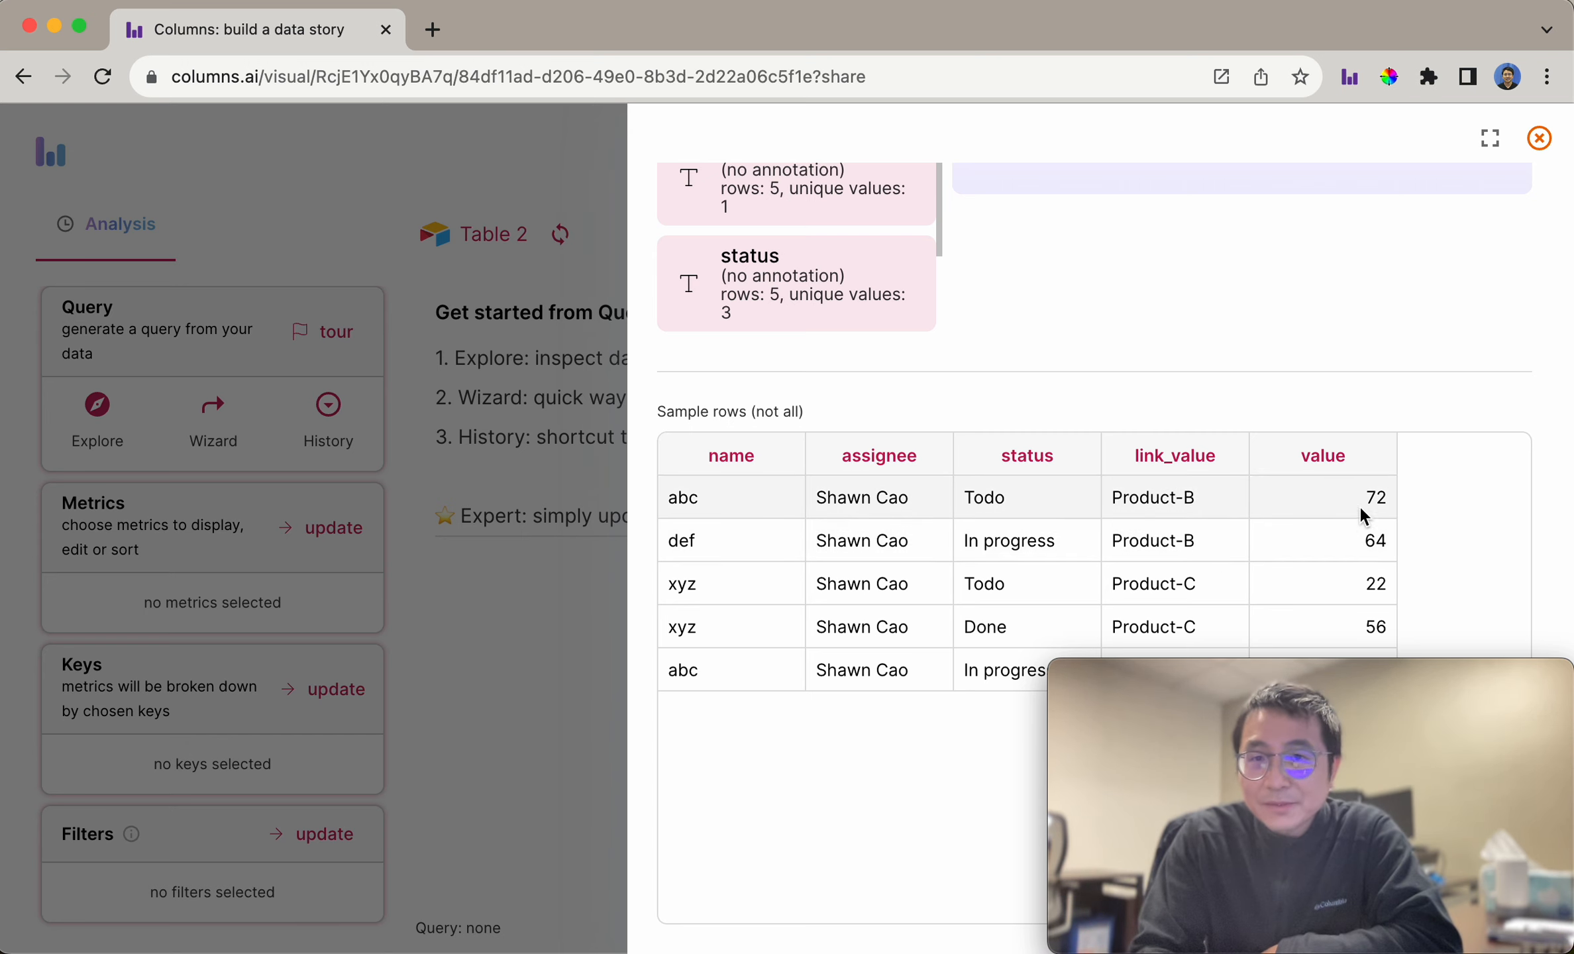
click(1539, 139)
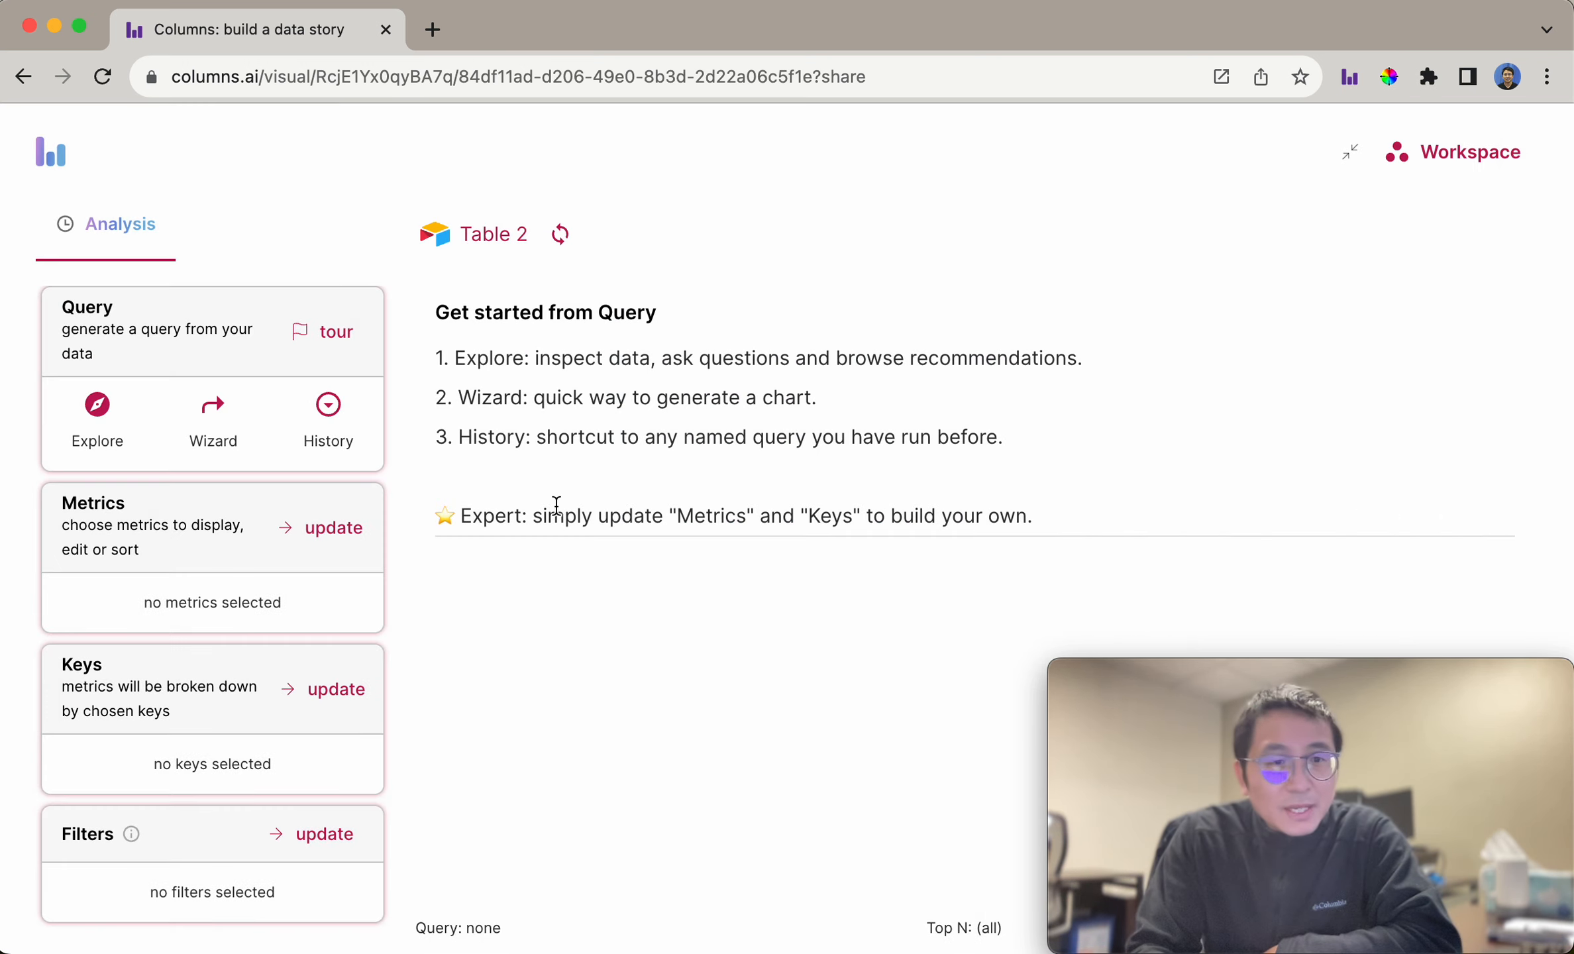
Add Value as the query's metric to chart its sum.
click(329, 540)
click(200, 307)
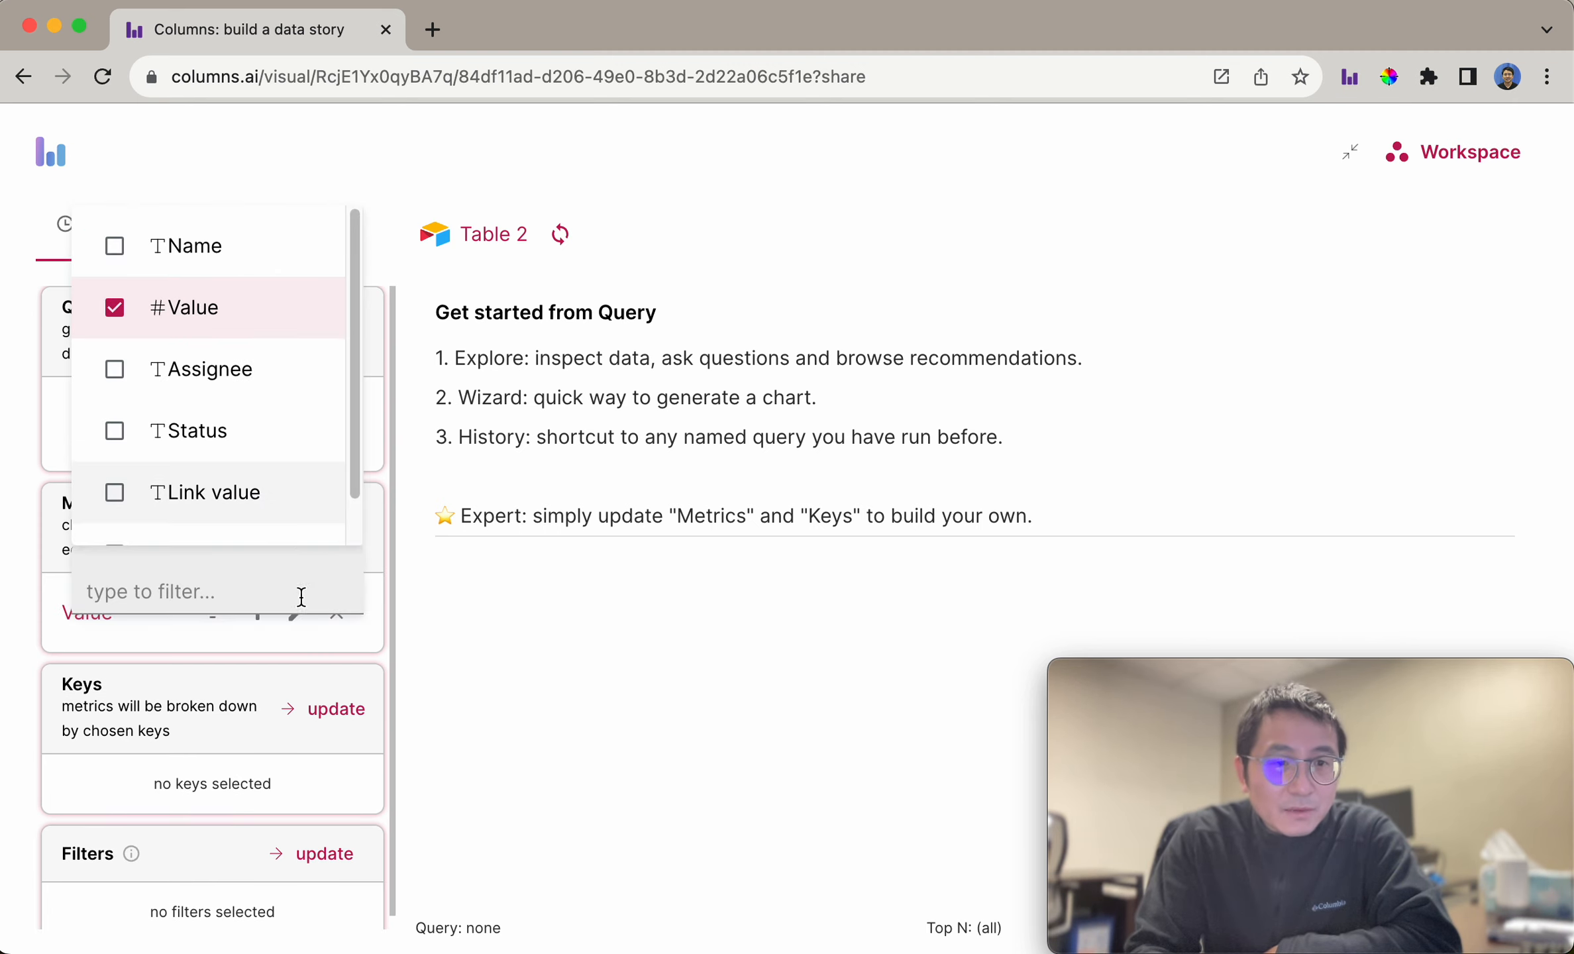
click(469, 747)
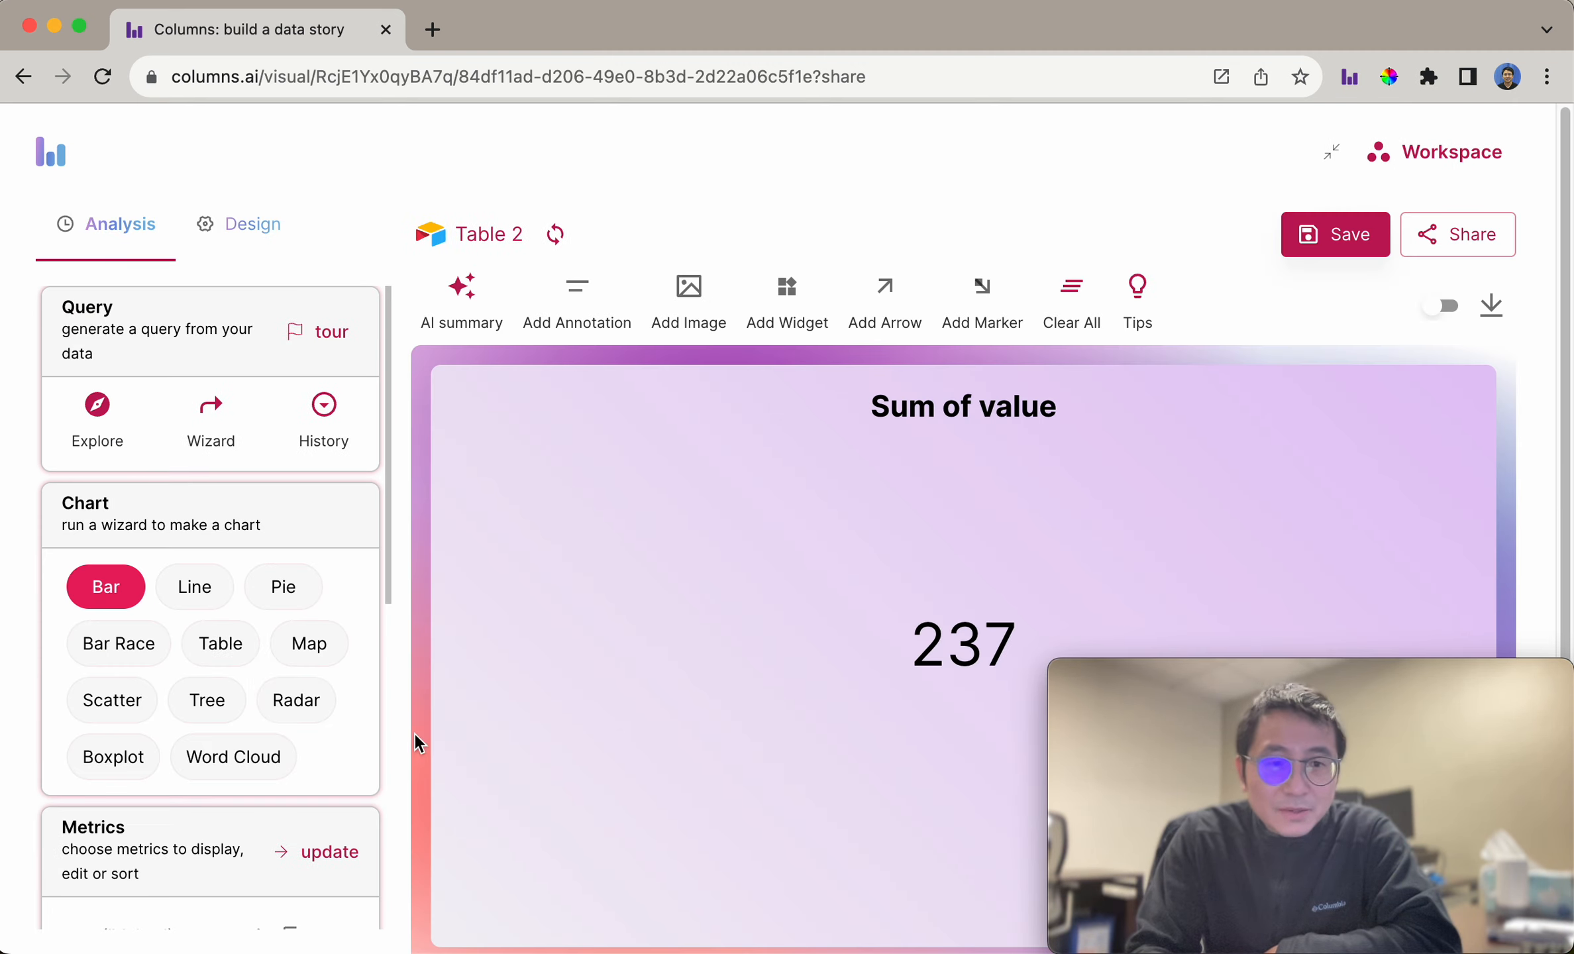
Break the Value metric down by the Status and Link value keys.
scroll(275, 686, down, 3)
scroll(255, 676, down, 3)
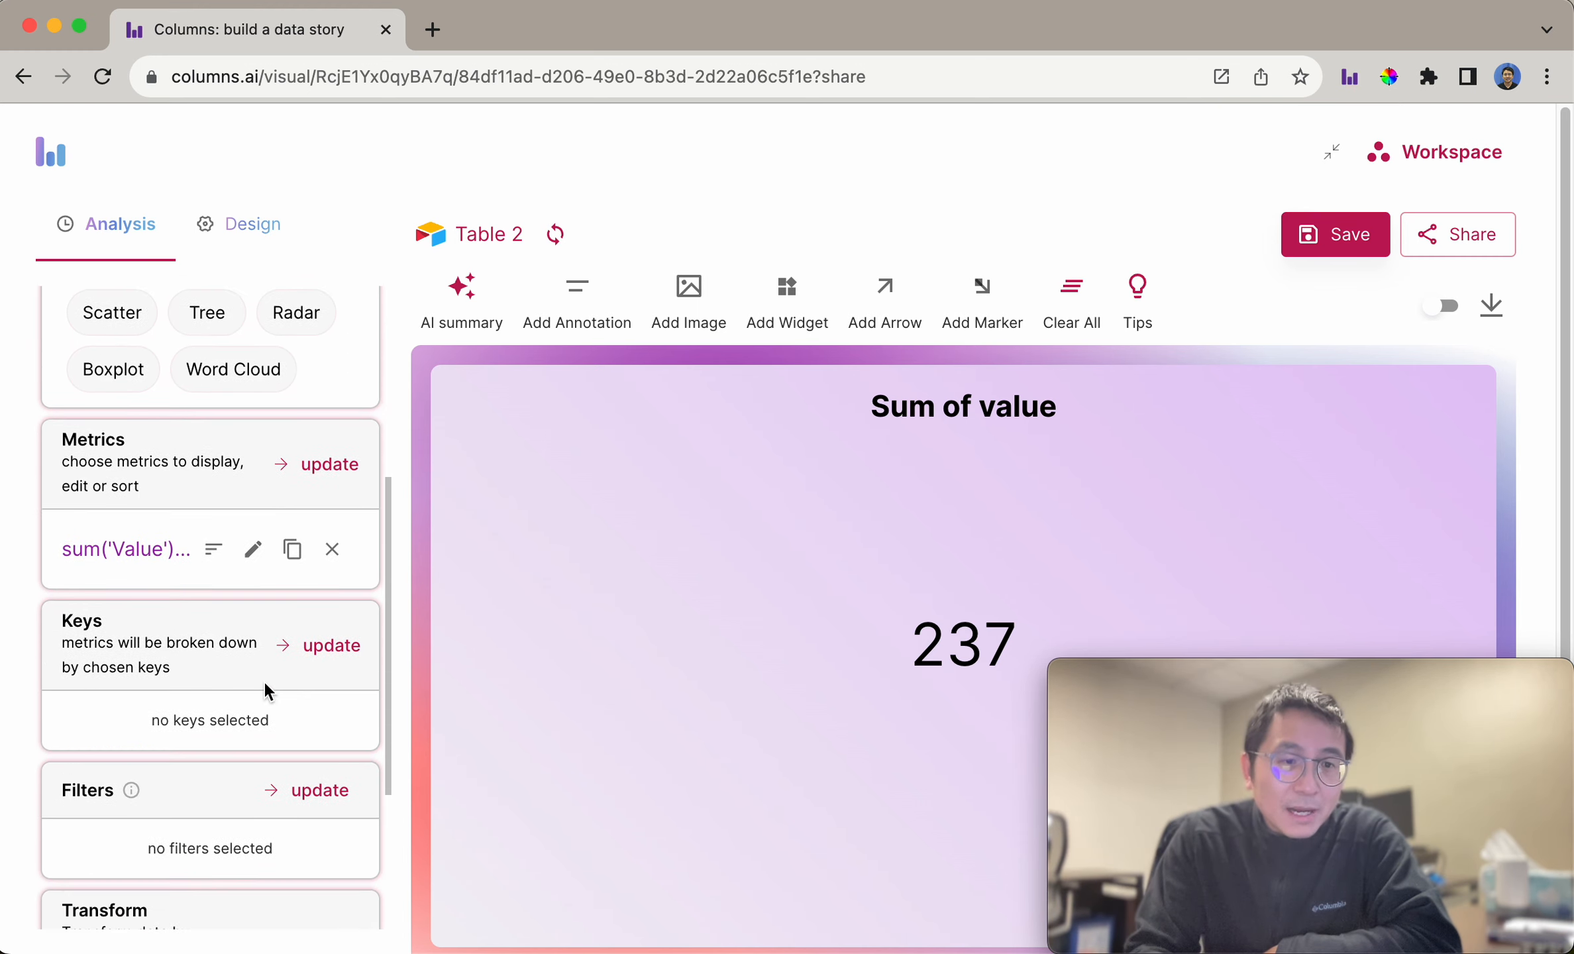
click(315, 650)
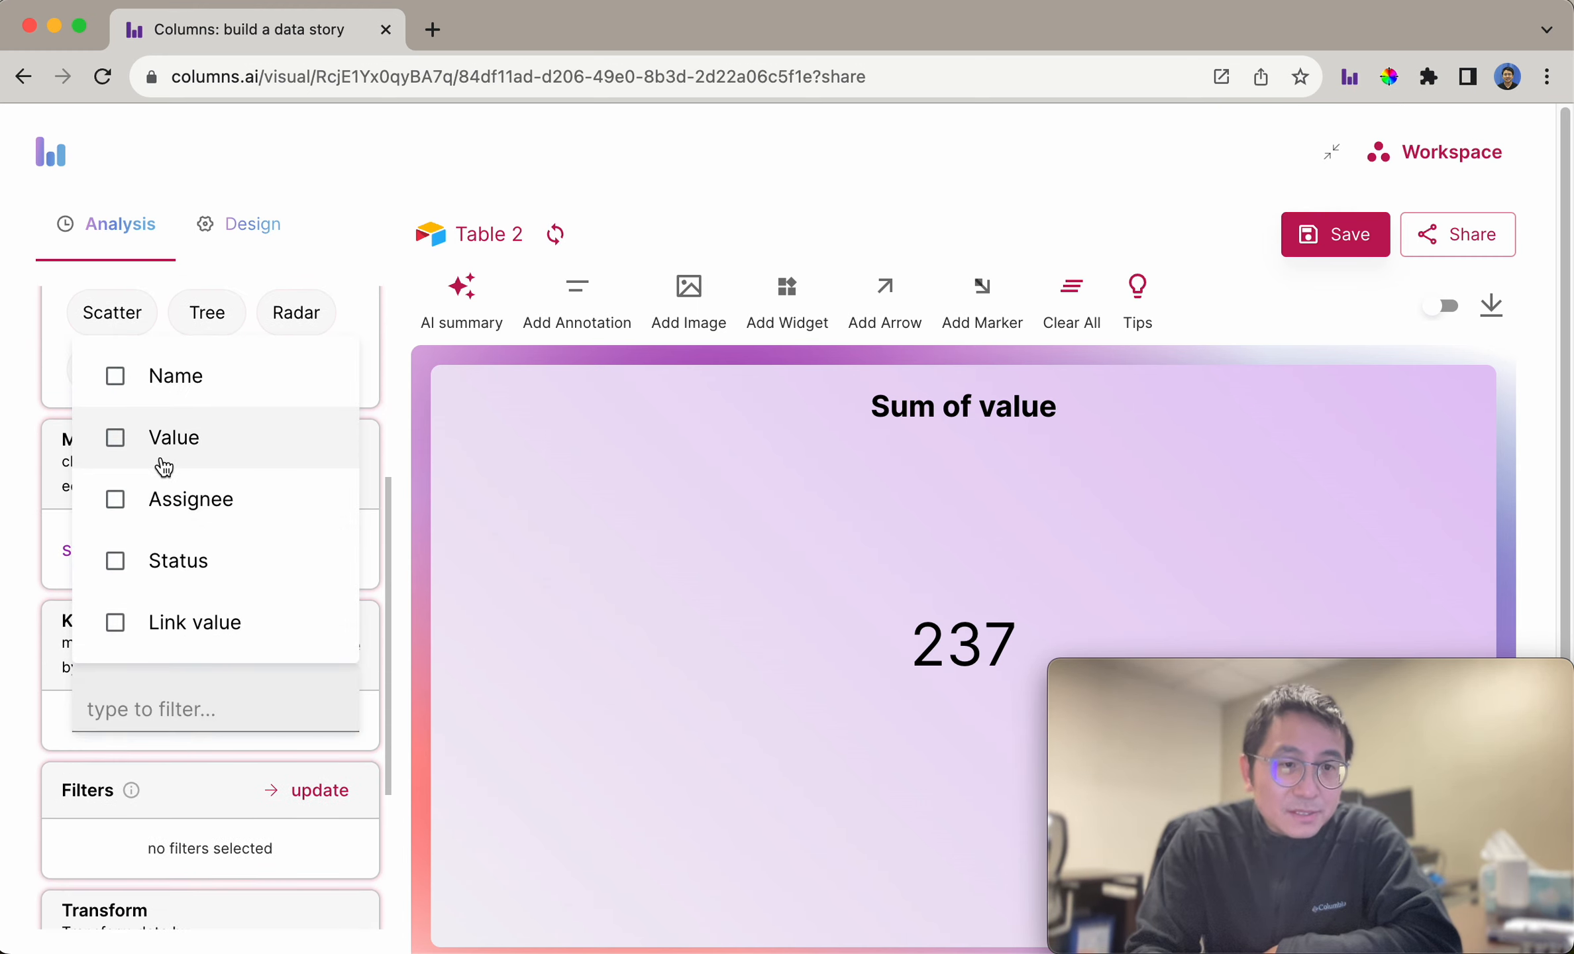
click(144, 560)
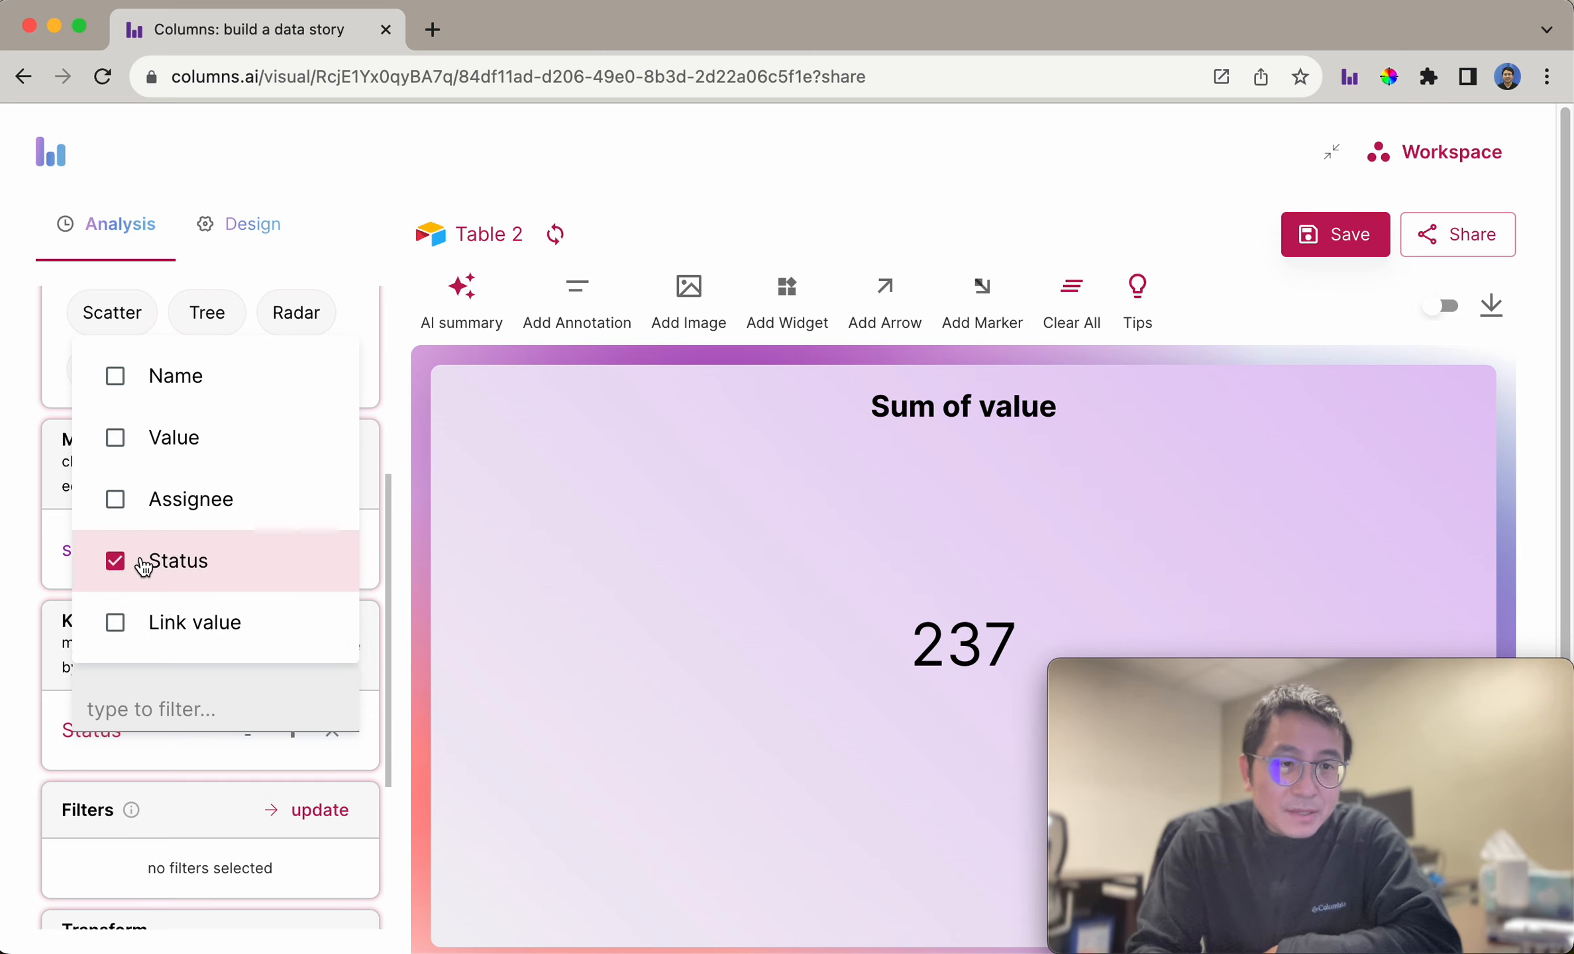
click(163, 630)
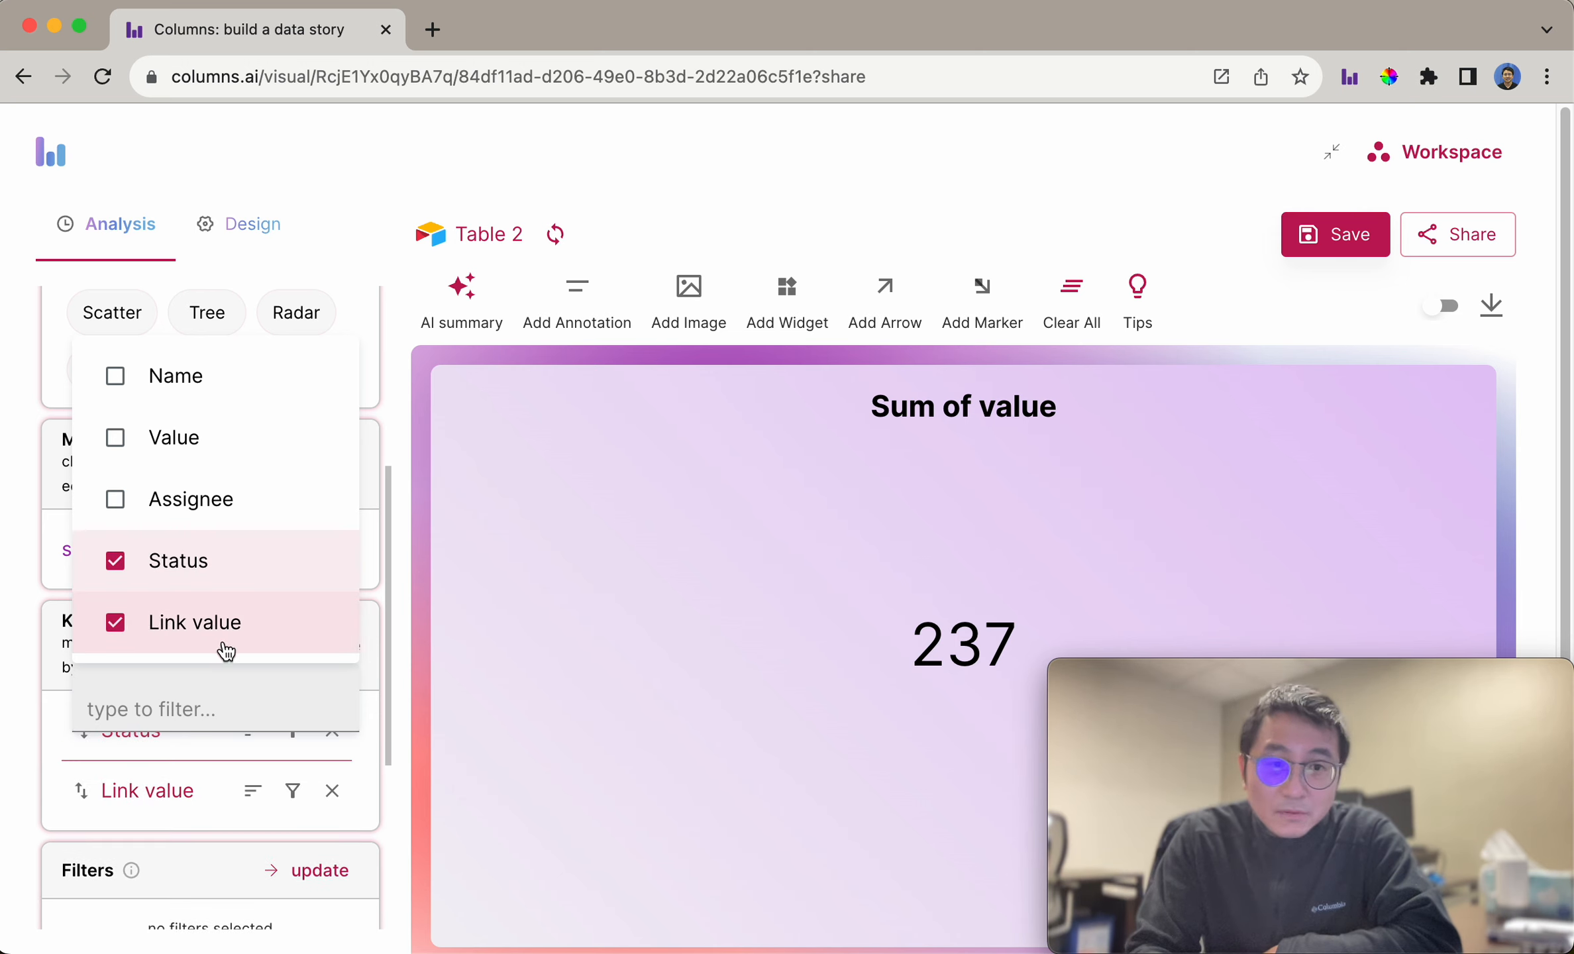
click(608, 689)
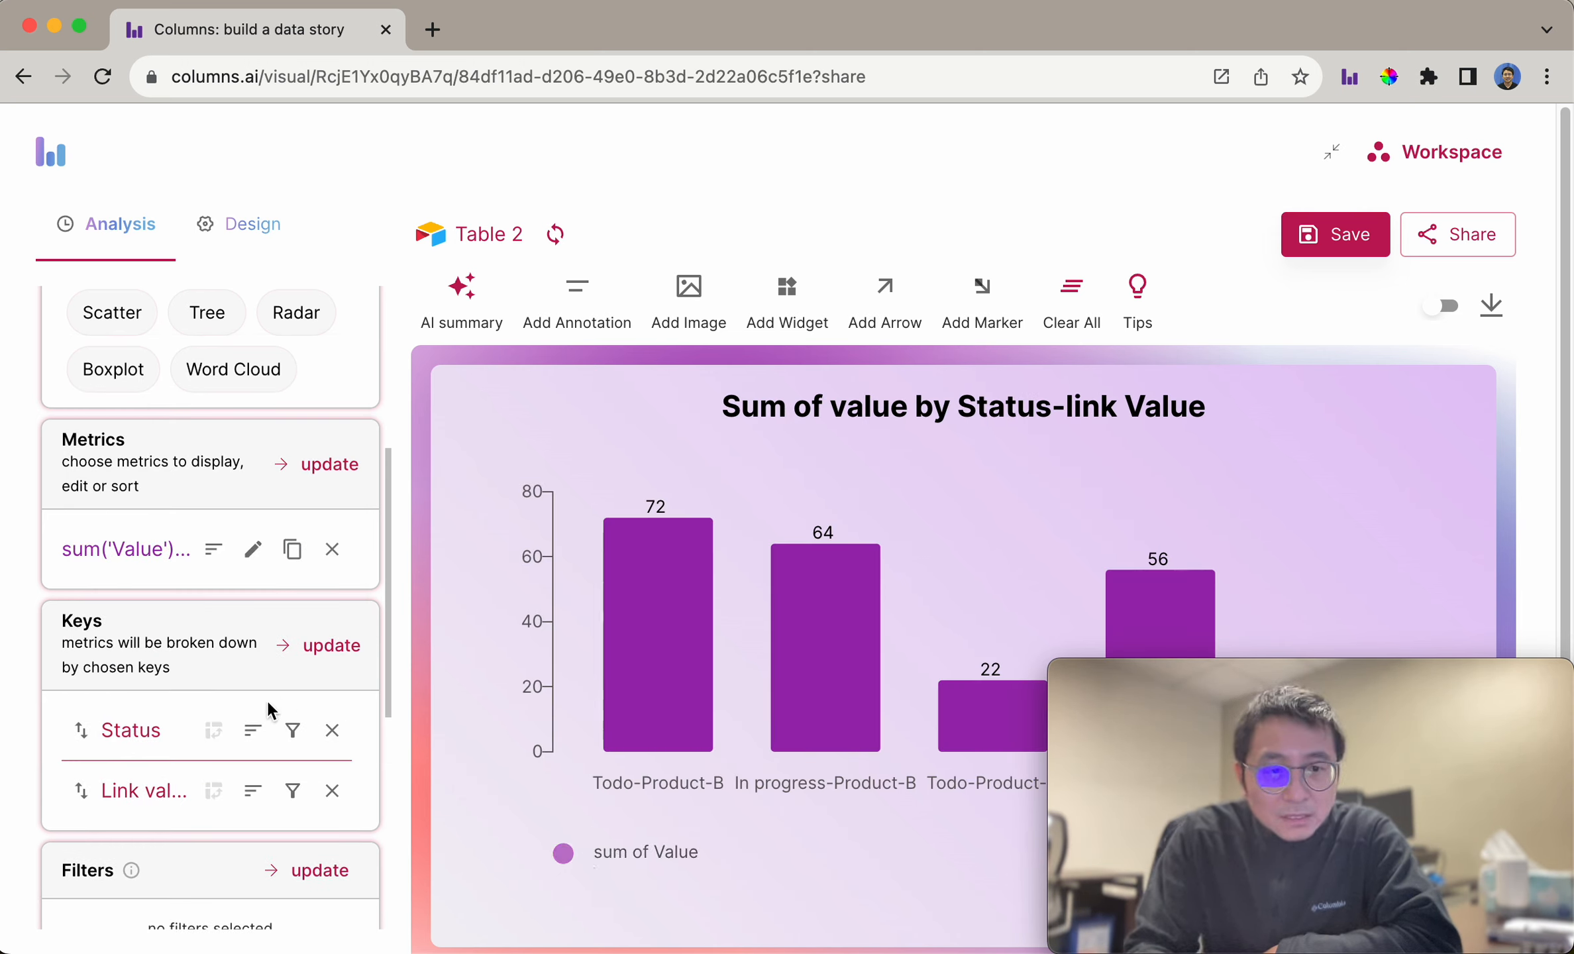
Pivot the bar chart by Status and inspect the grouped product bars.
scroll(229, 627, down, 3)
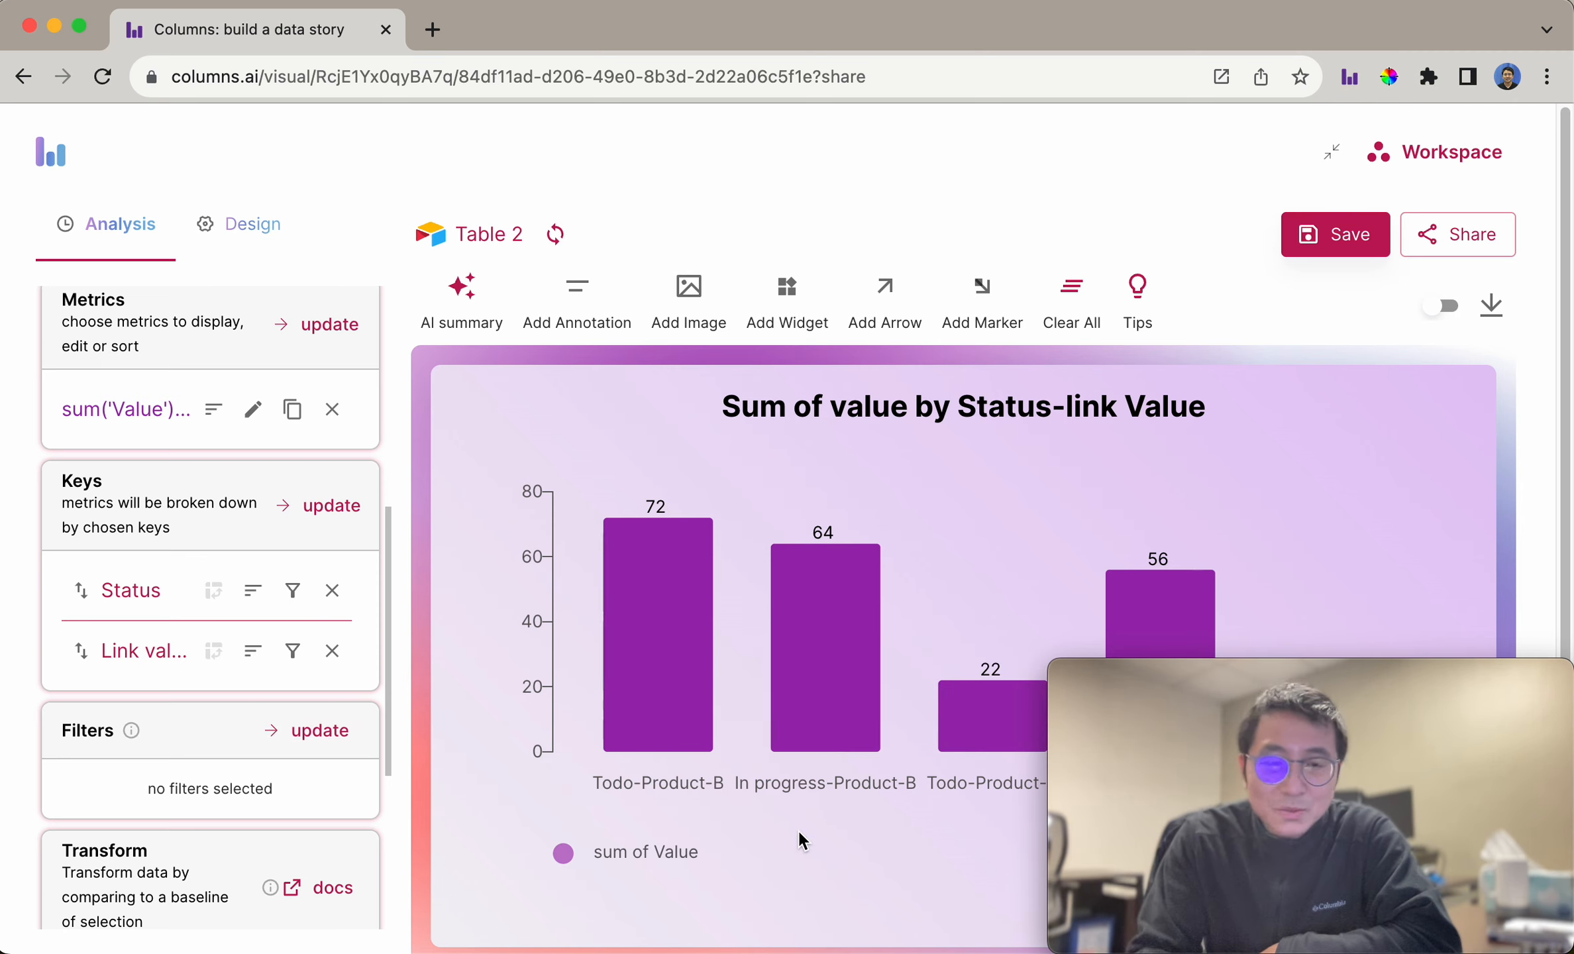
click(209, 599)
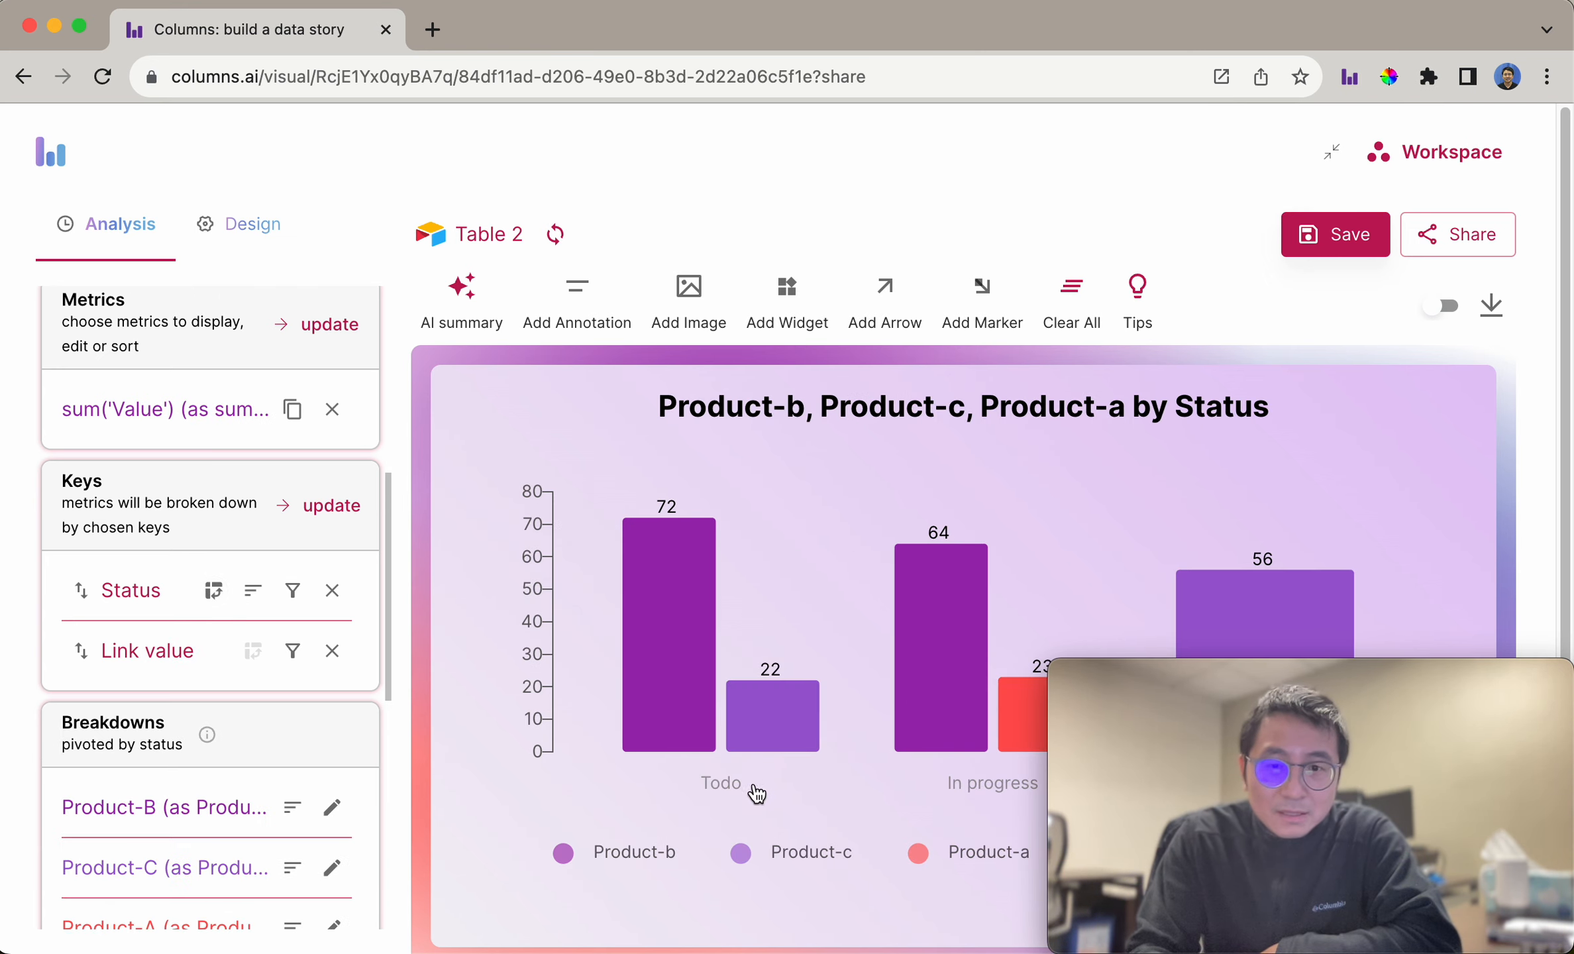
scroll(752, 775, down, 2)
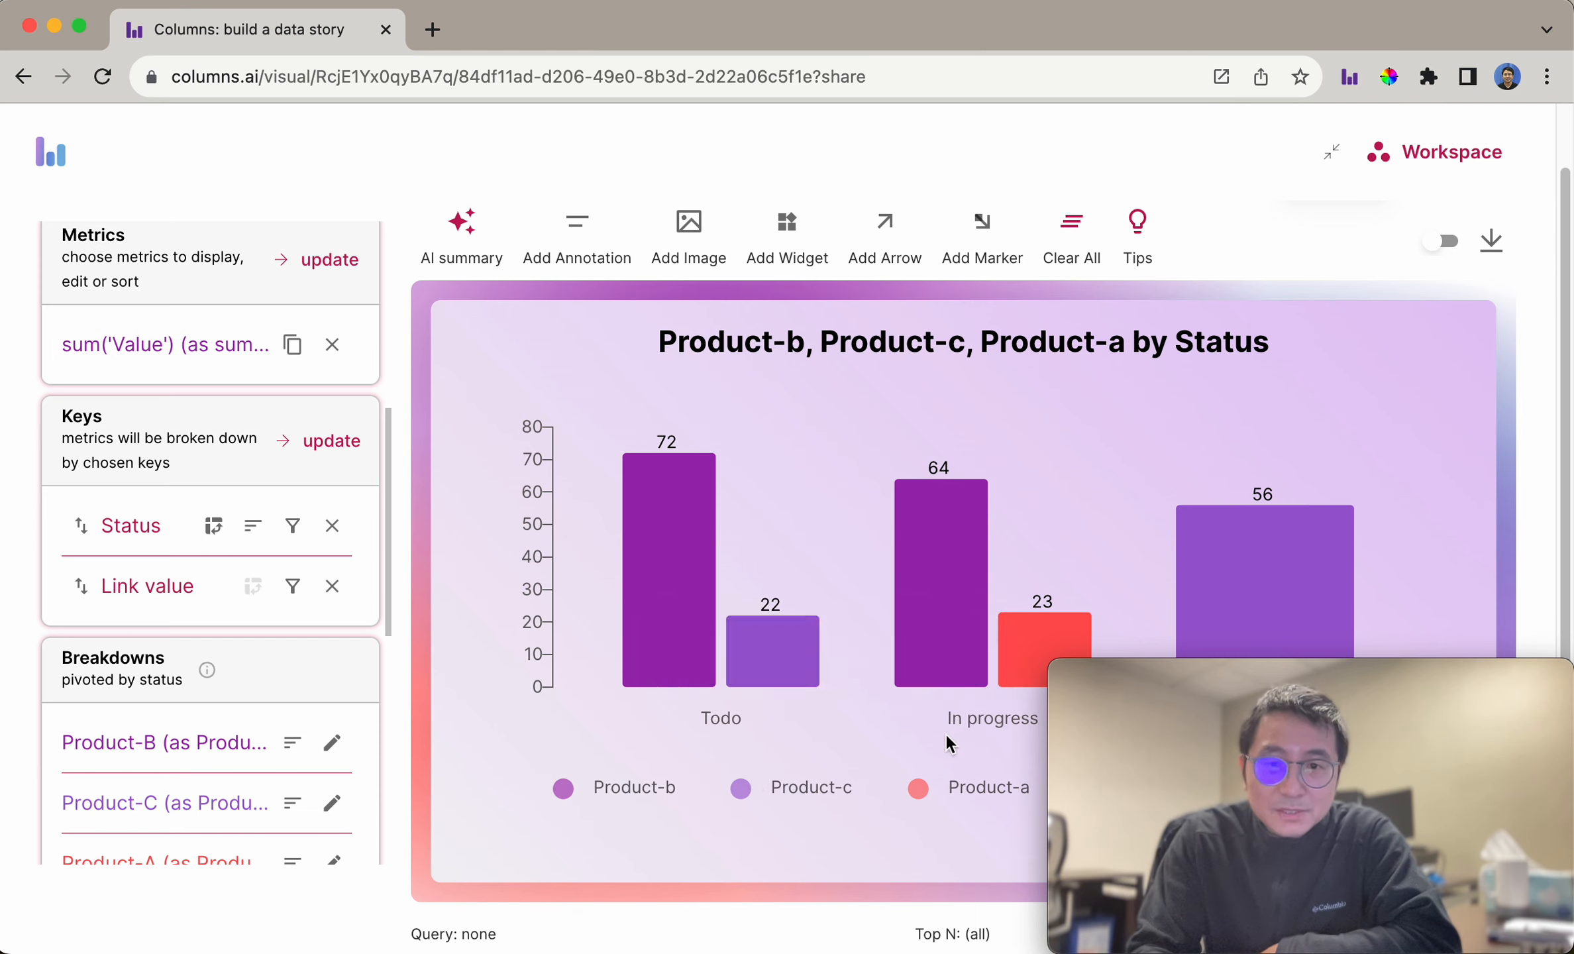
mouse_move(1112, 672)
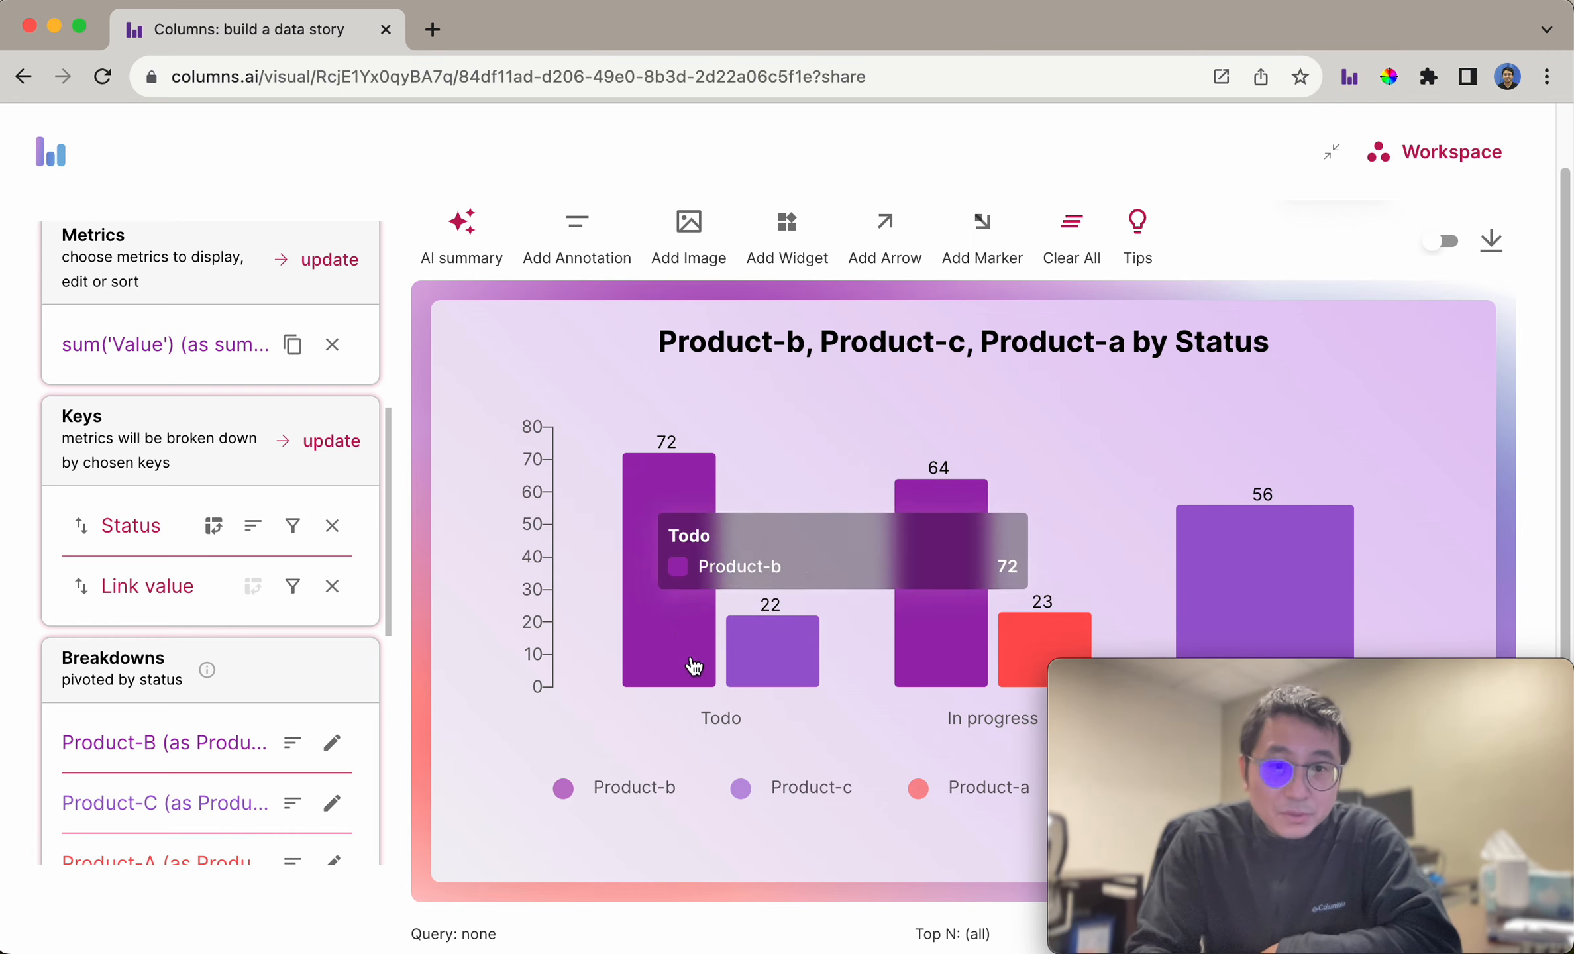
Pivot the bar chart by Link value so each product groups its statuses.
click(249, 589)
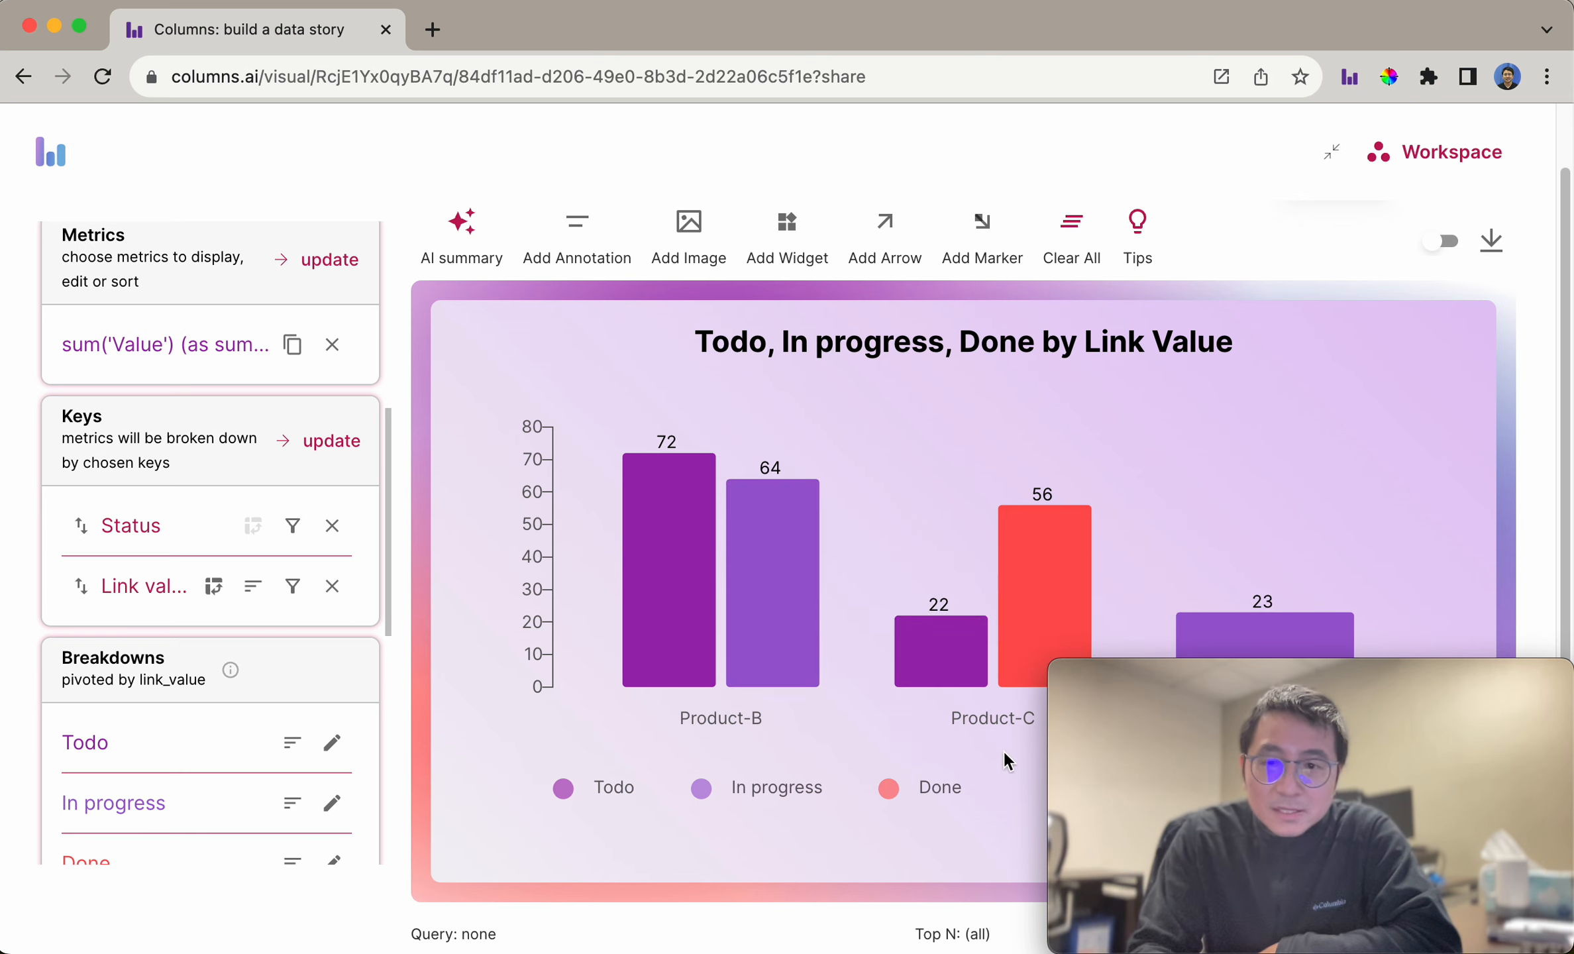
mouse_move(1172, 812)
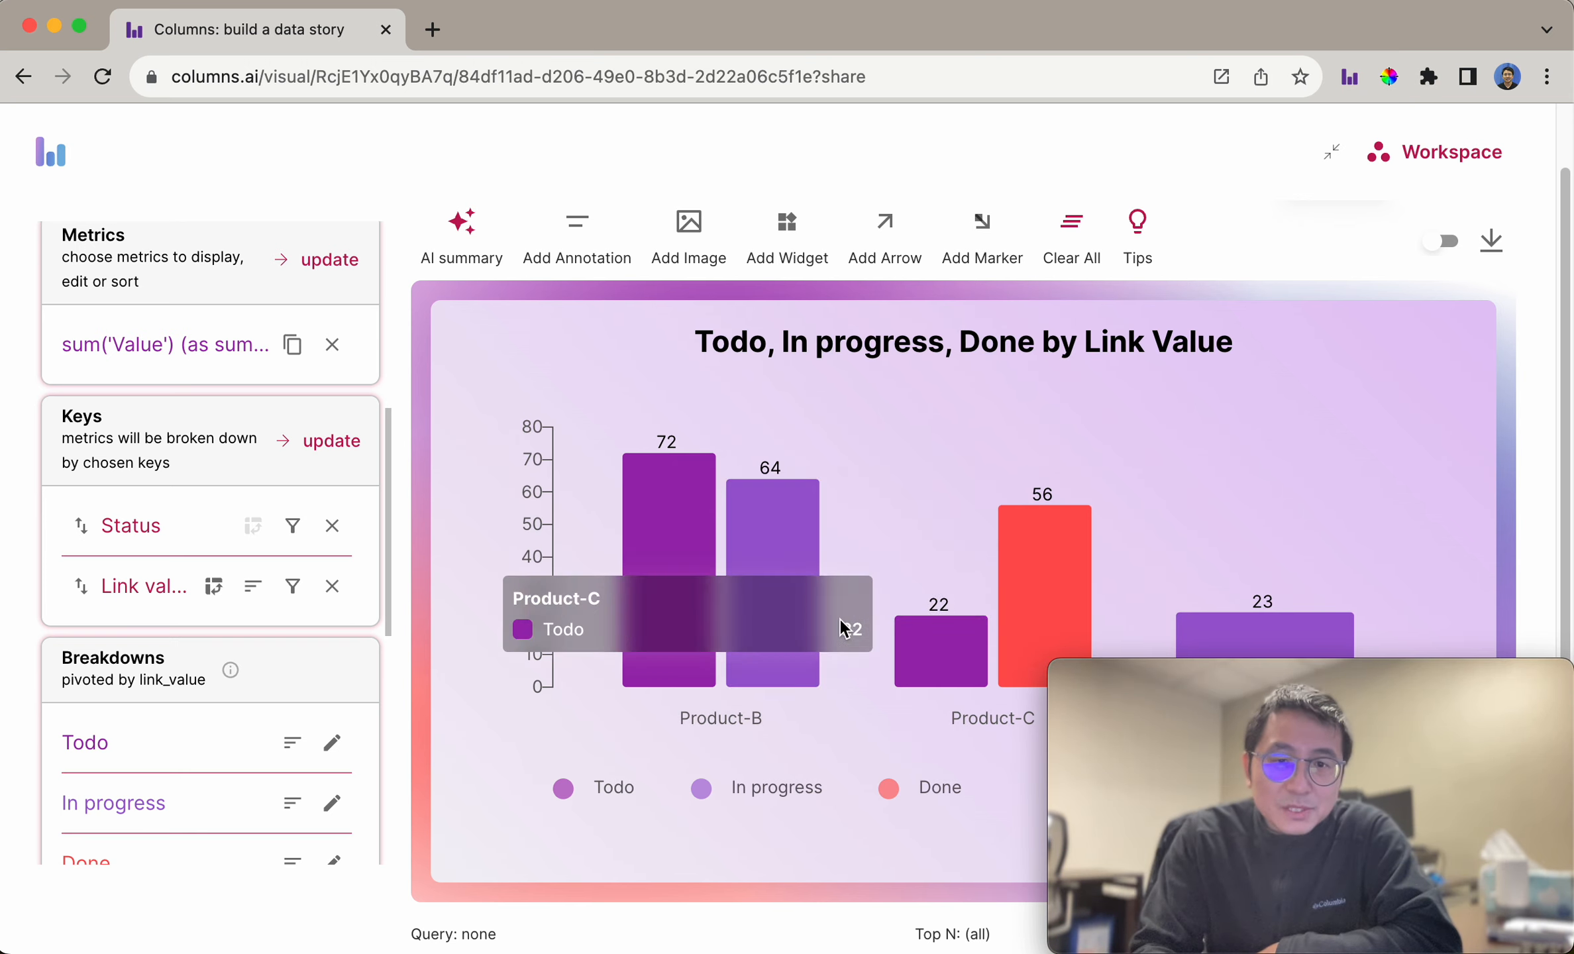
Select Product-B's In progress bar and look through its bar settings.
click(786, 536)
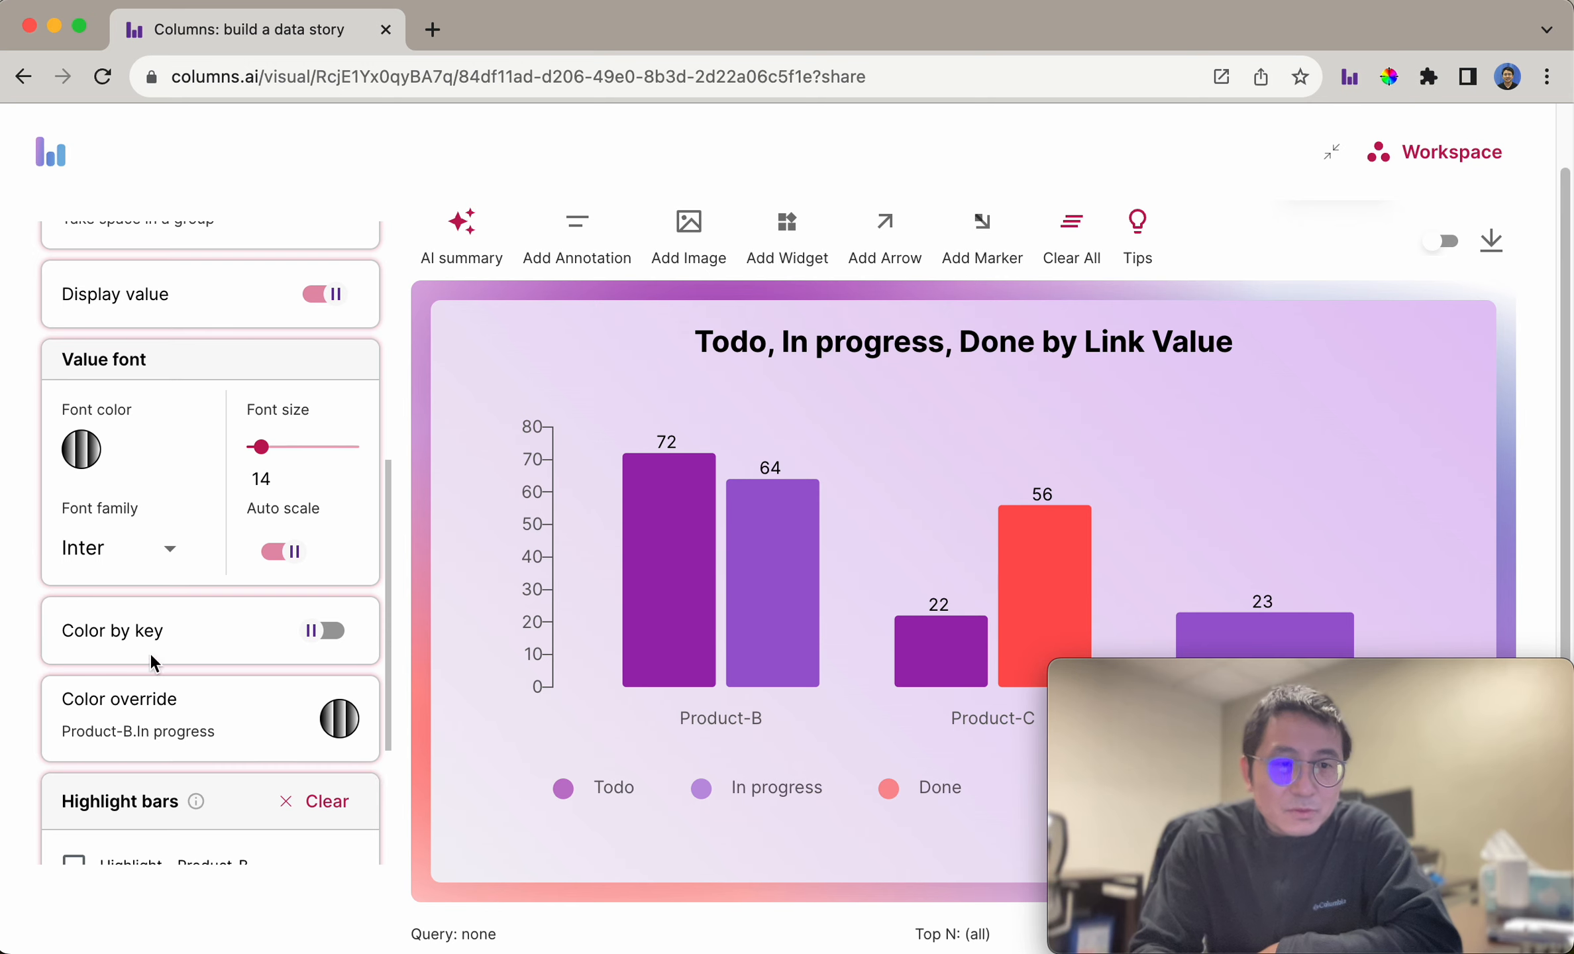
scroll(110, 576, down, 3)
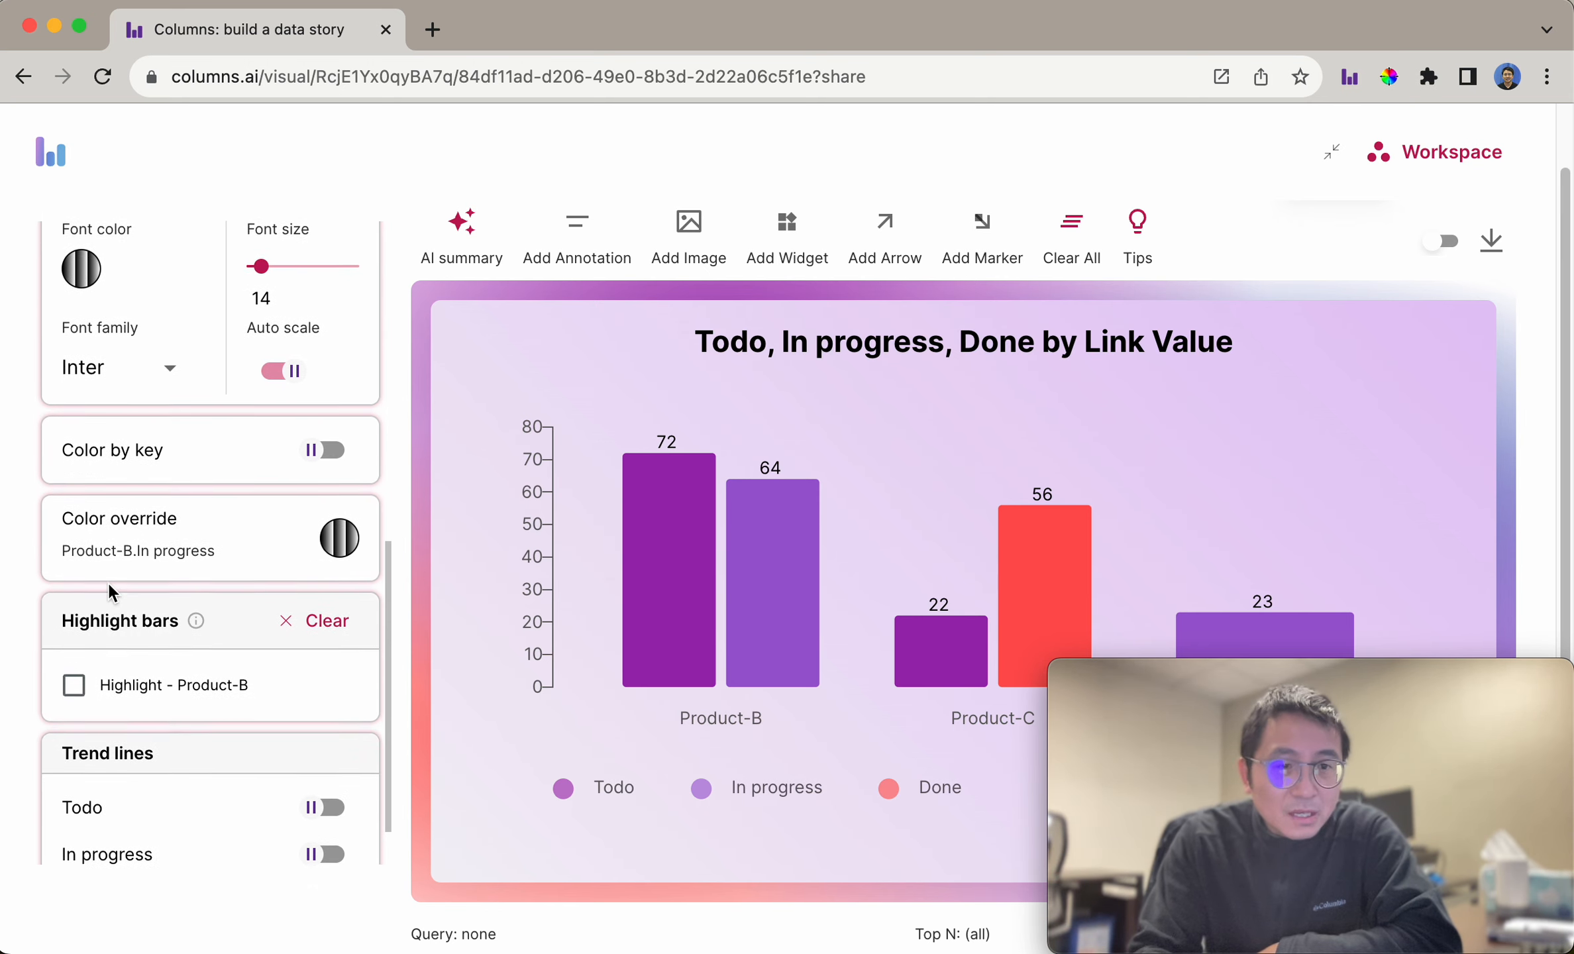
scroll(107, 580, up, 10)
scroll(104, 581, down, 5)
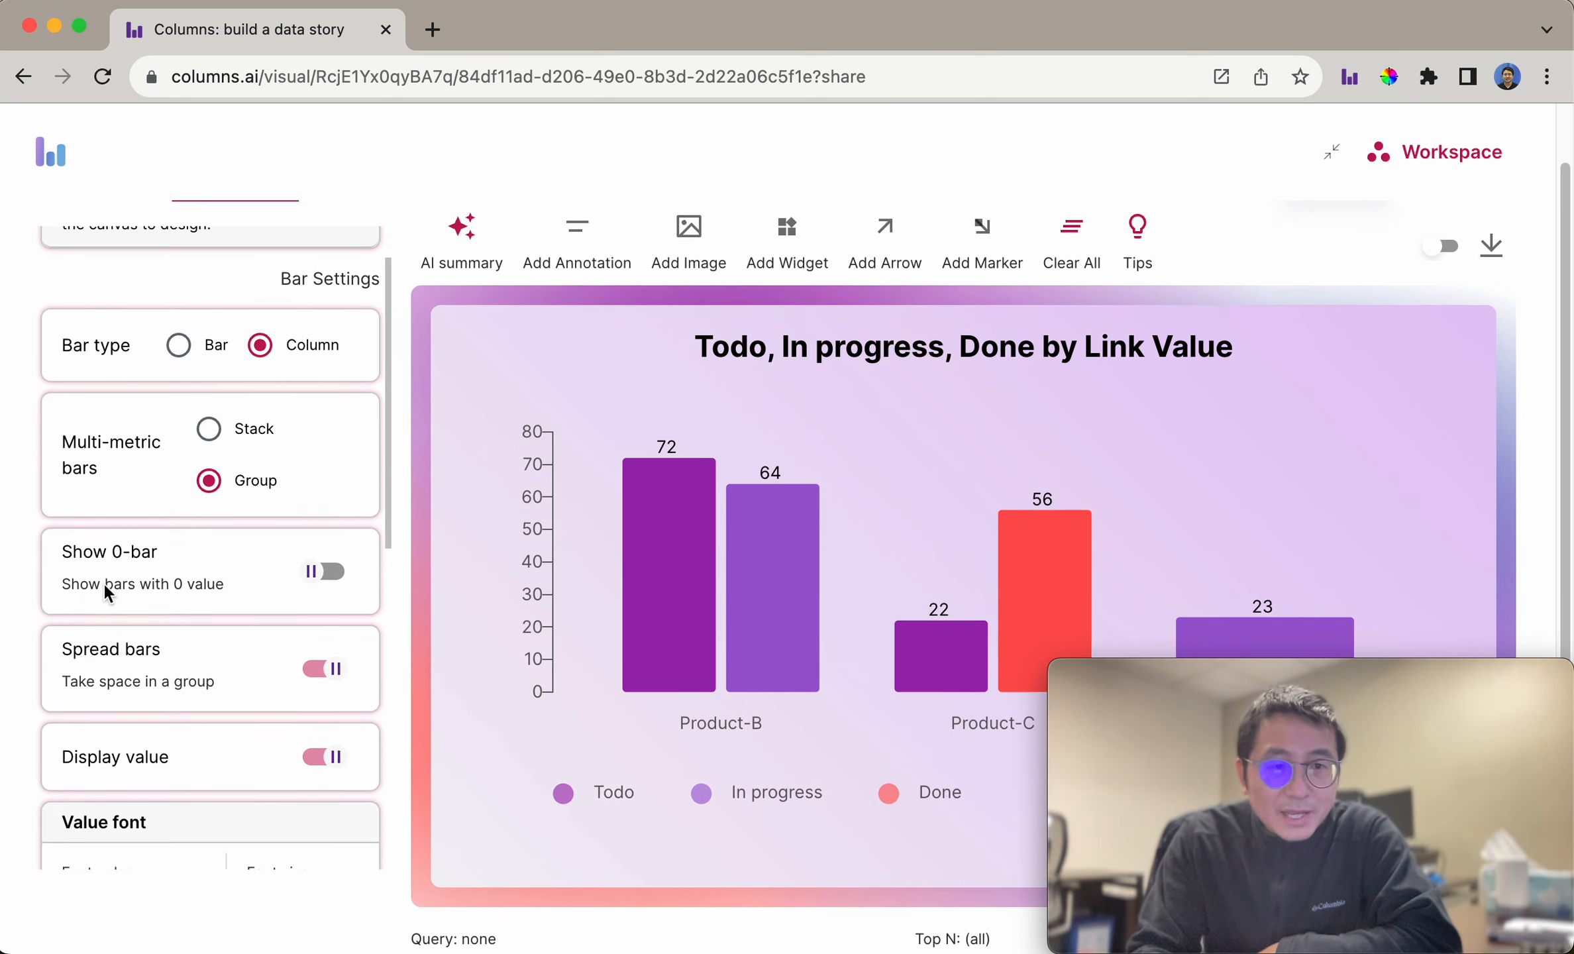
scroll(103, 583, down, 2)
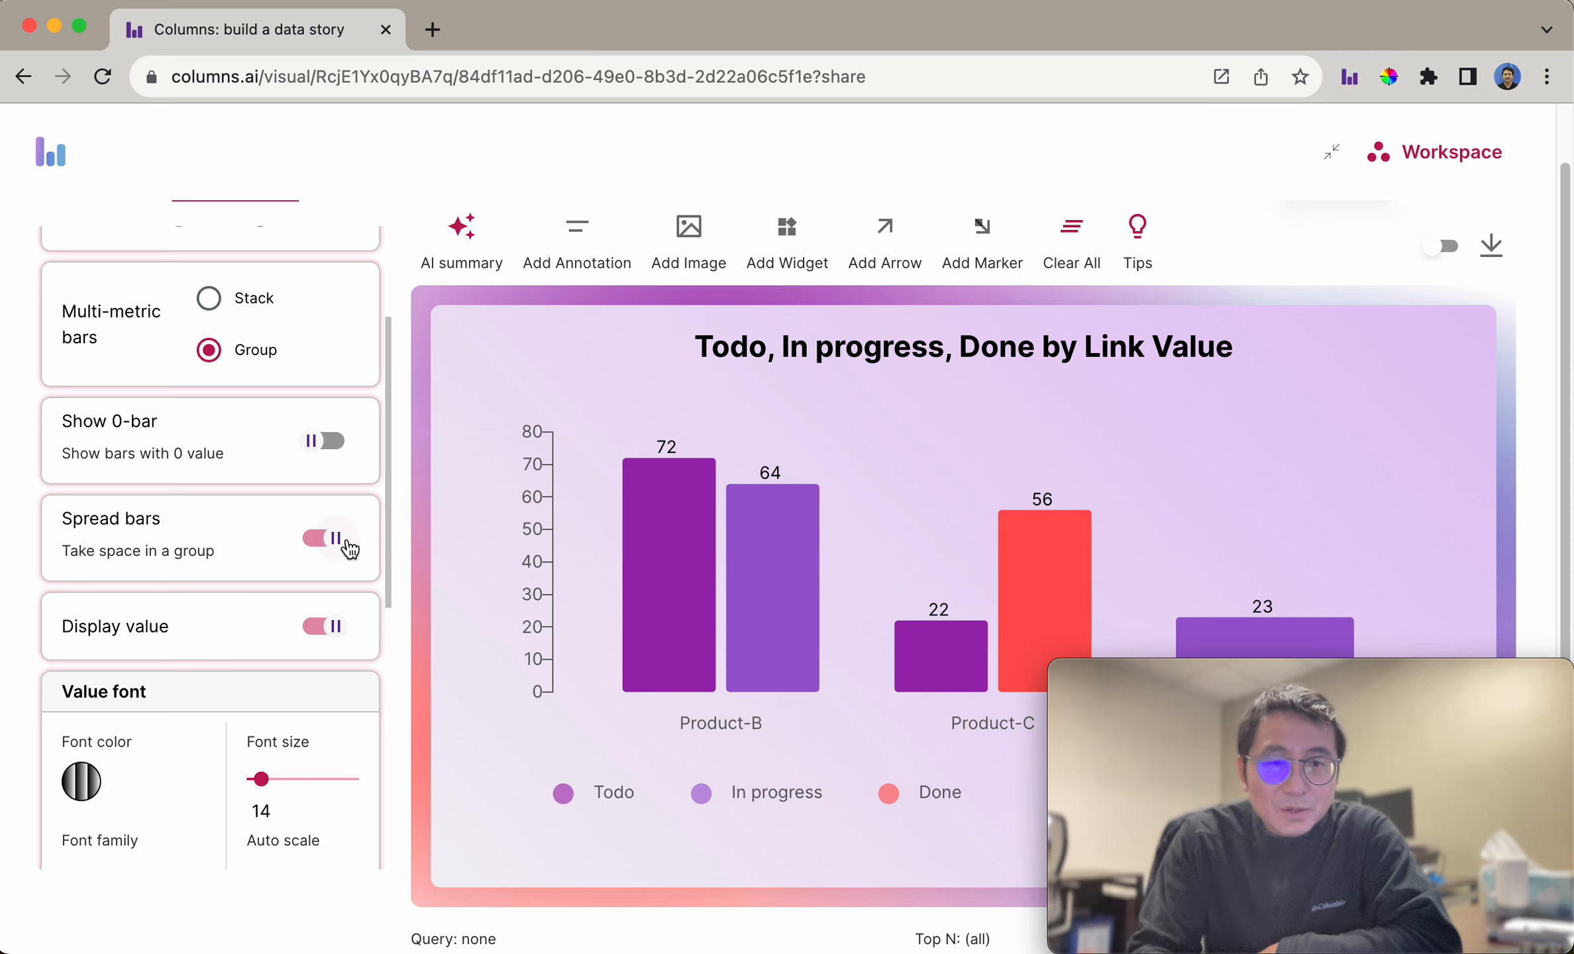
Turn Spread bars off to compare the grouping, and turn it back on.
click(317, 540)
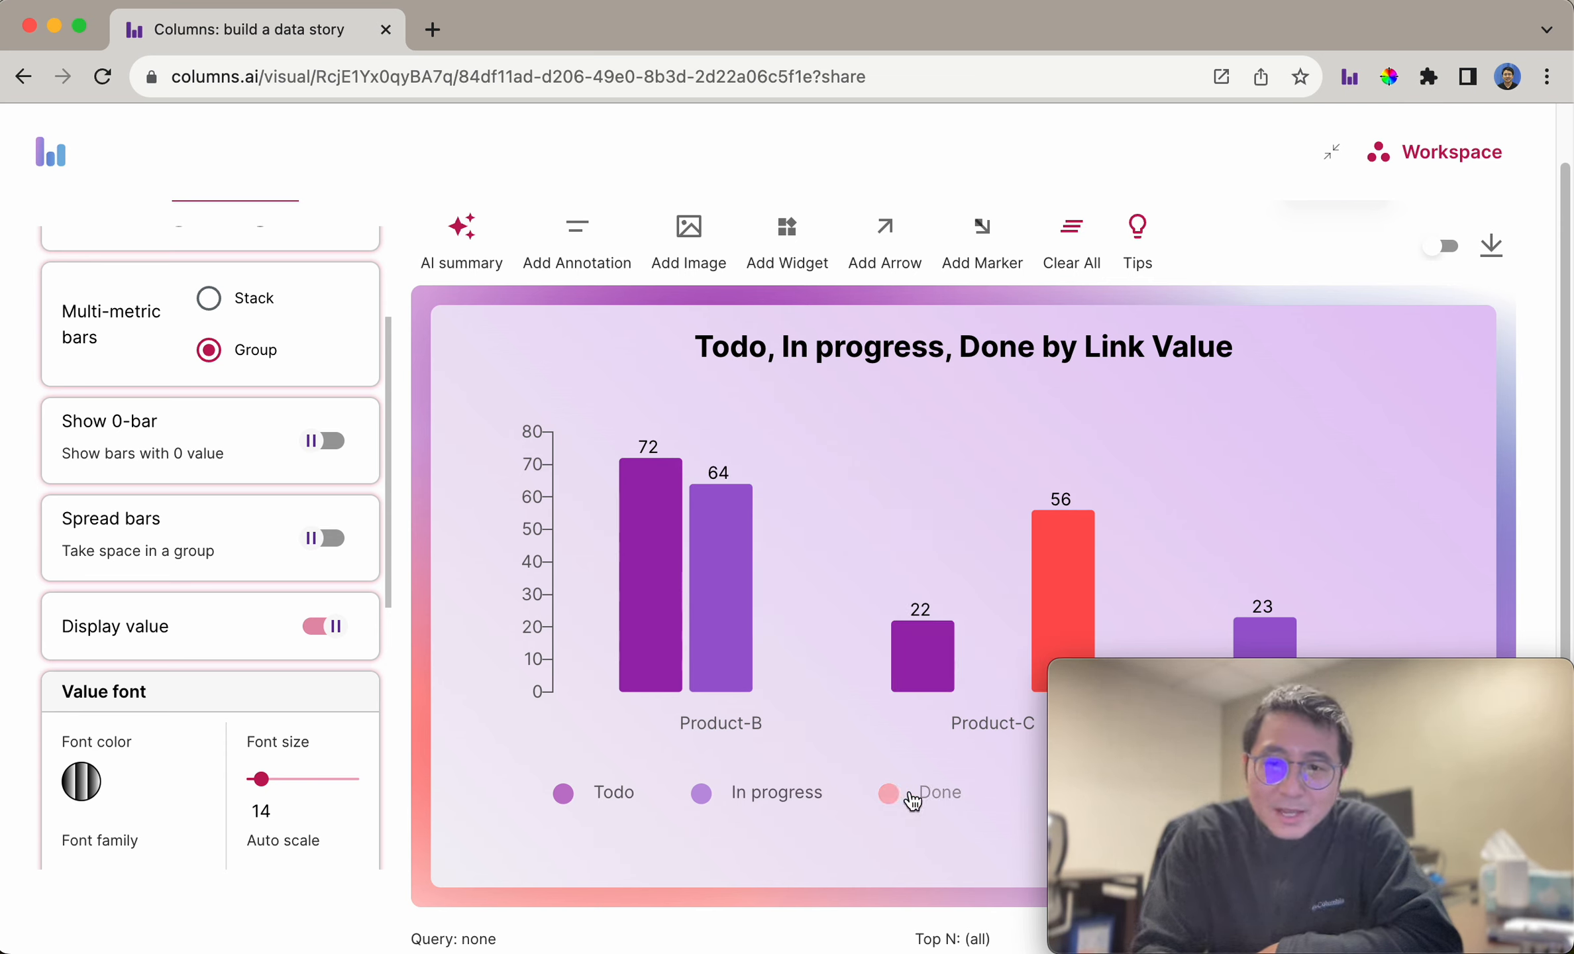
mouse_move(744, 685)
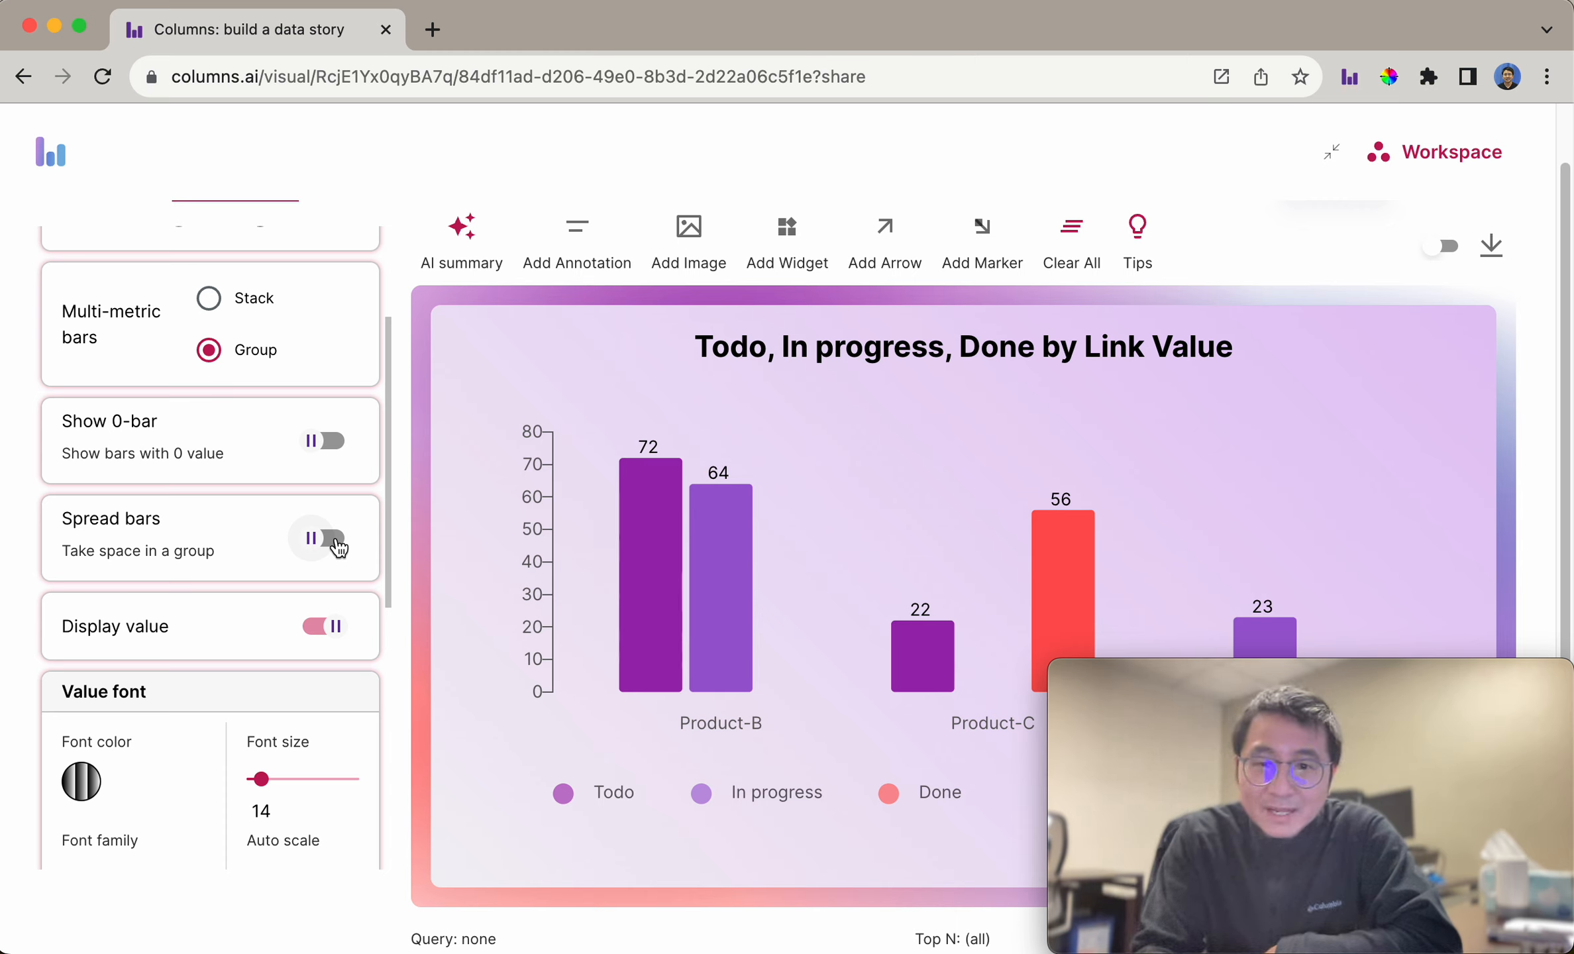
click(333, 538)
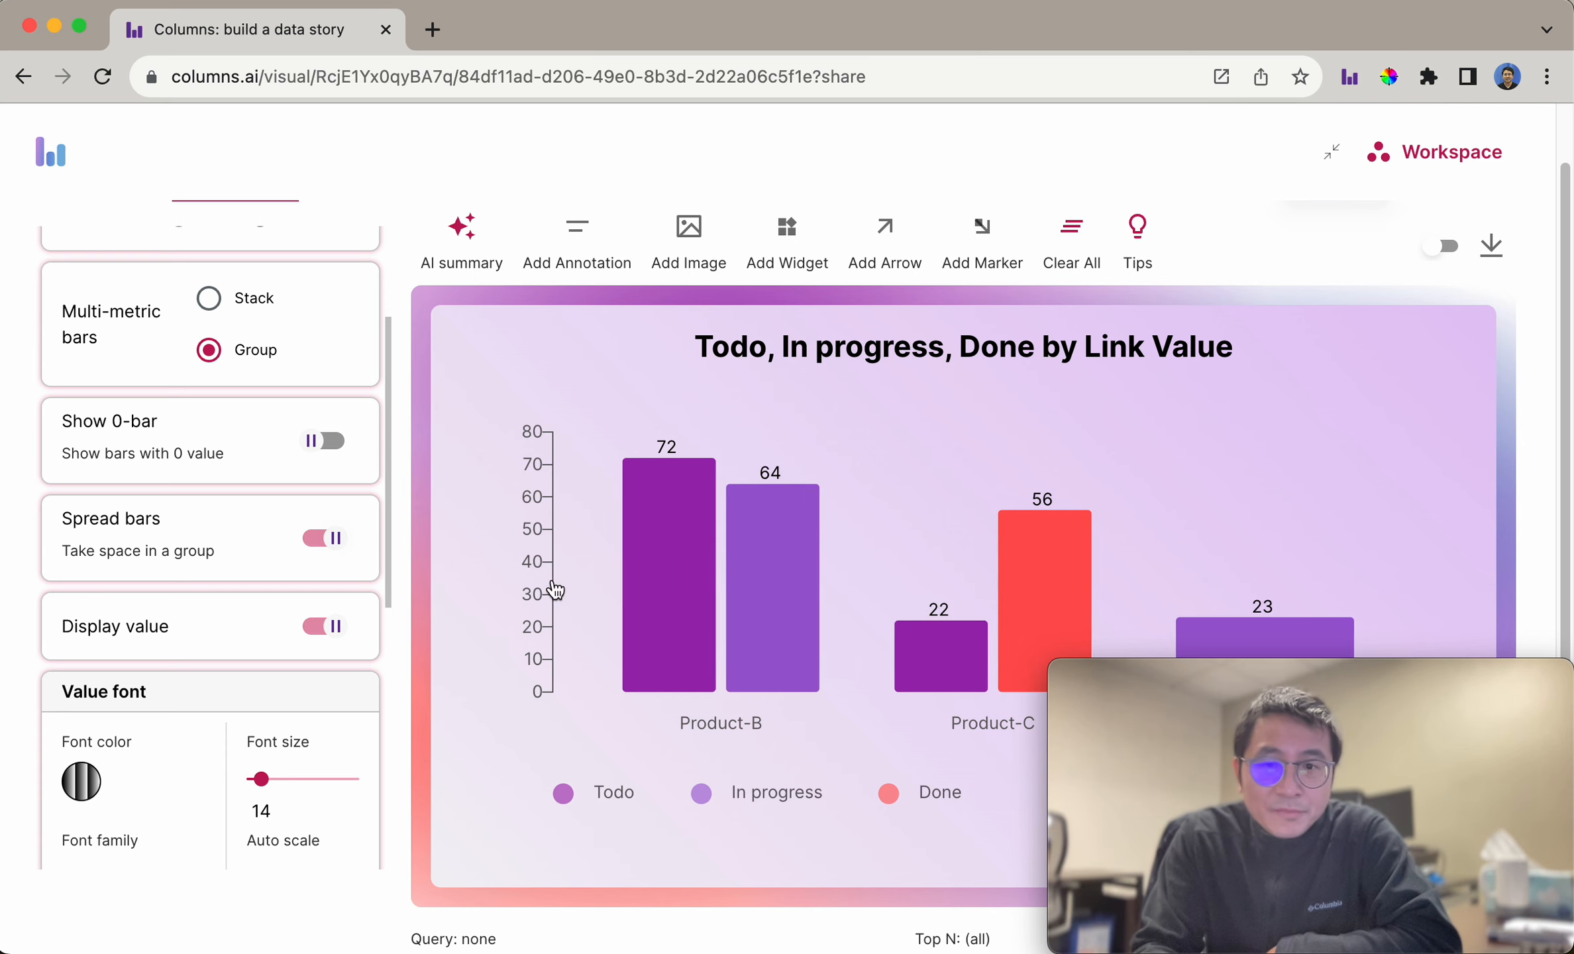
Turn Show 0-bar on to see its effect on the chart, and turn it back off.
scroll(535, 542, down, 1)
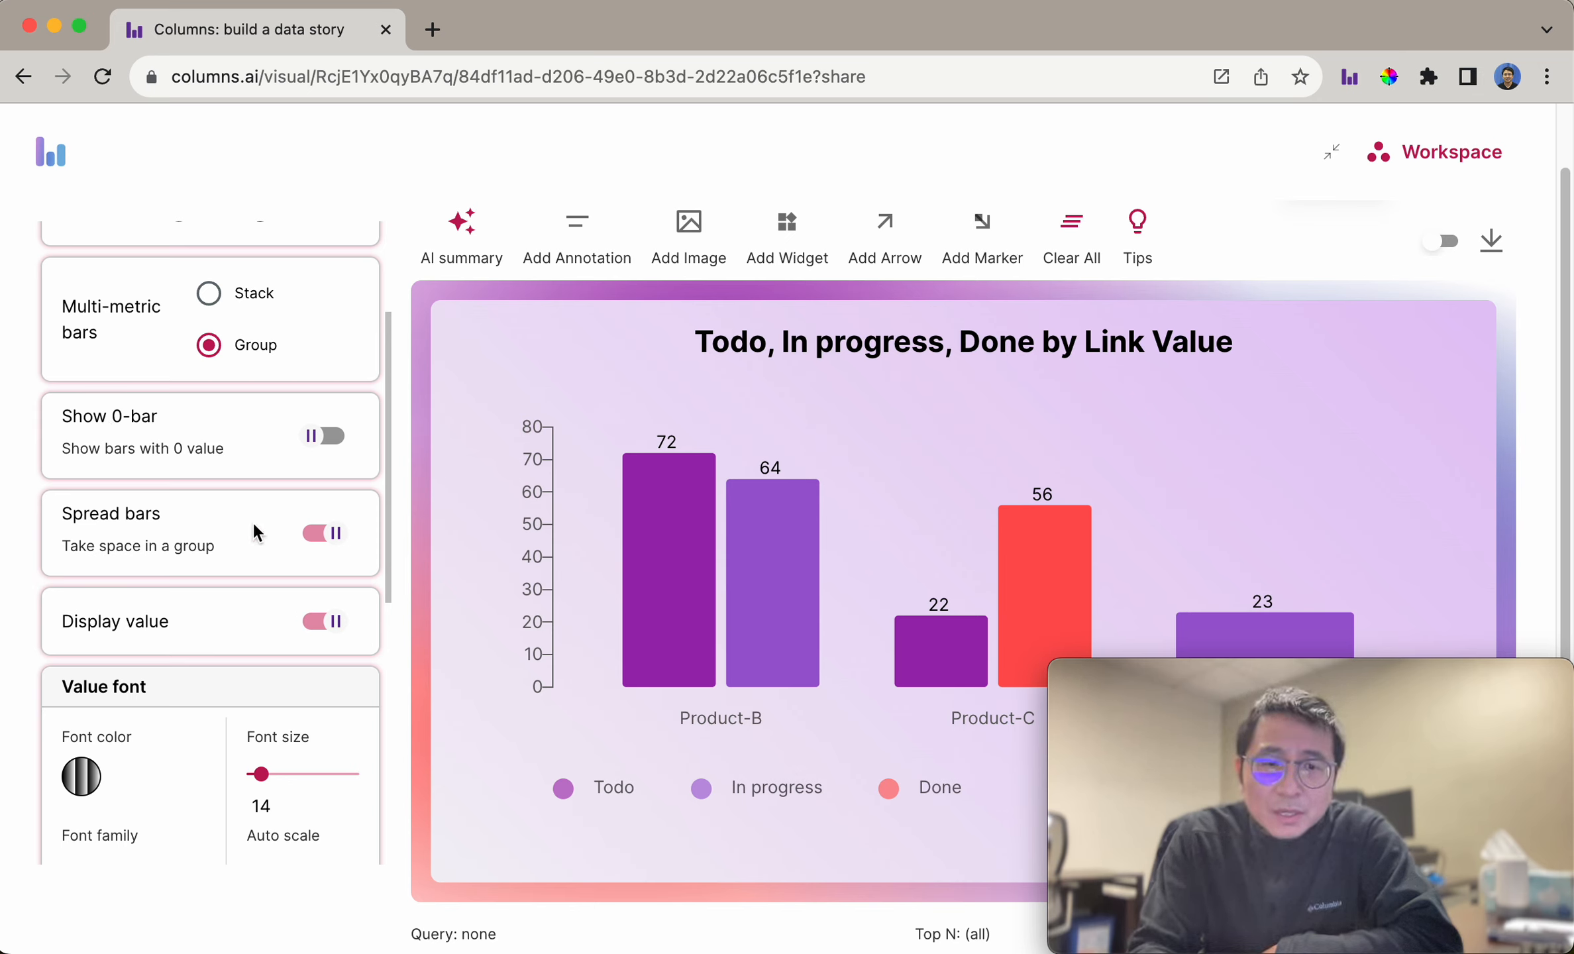
click(319, 440)
click(317, 439)
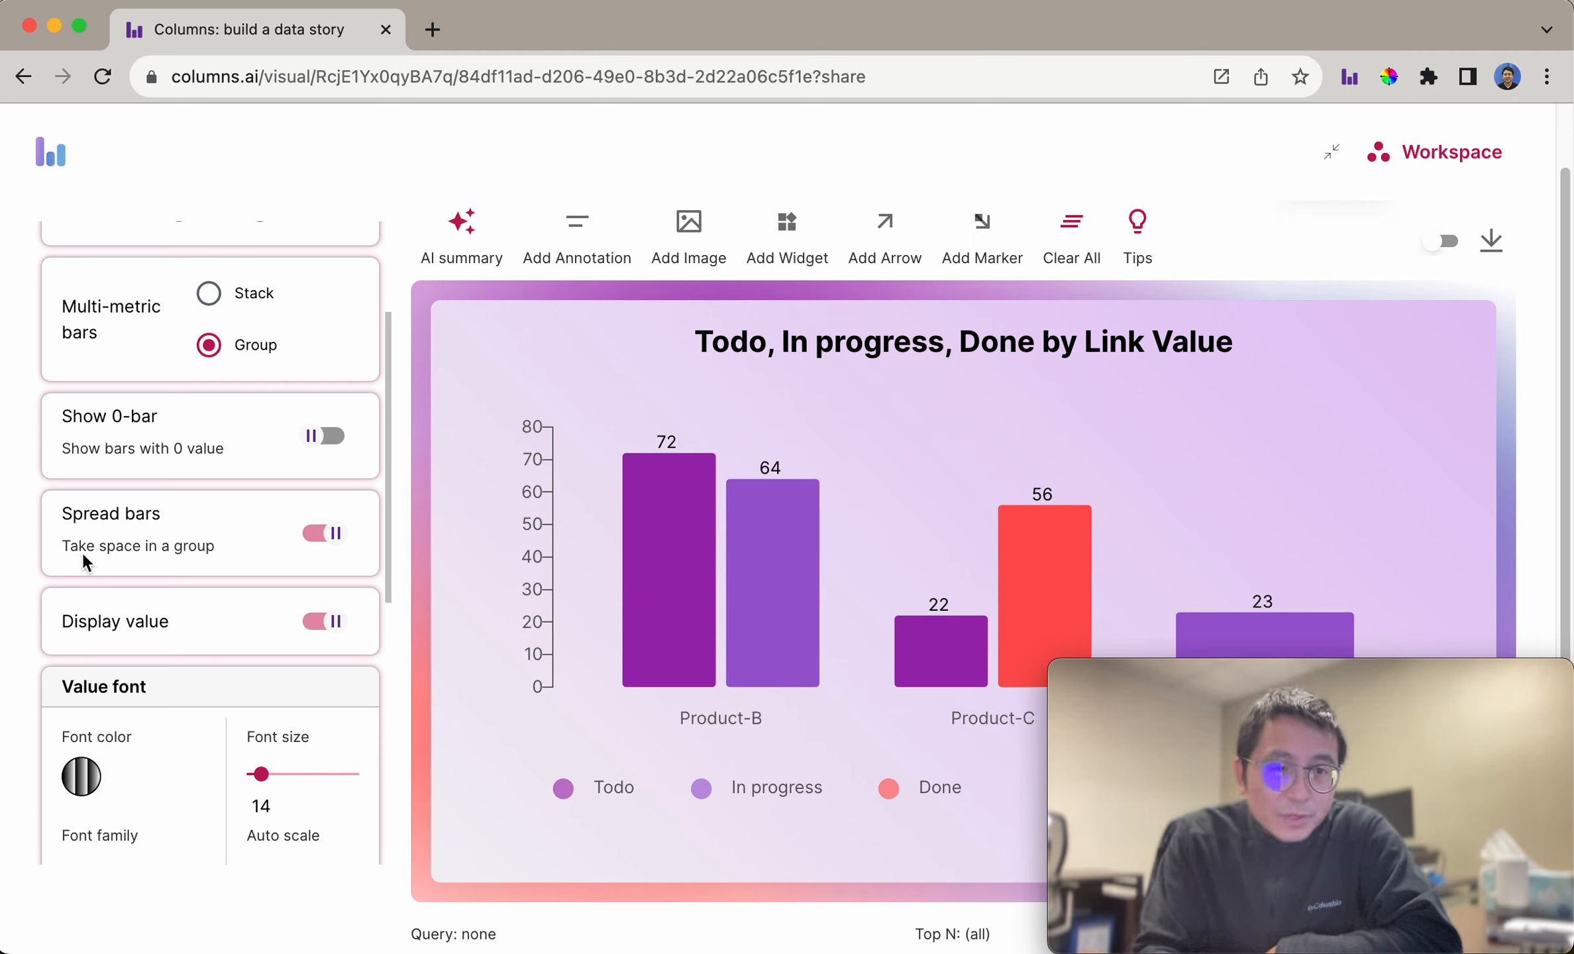
Turn Color by key on to compare the bar colors, and turn it back off.
scroll(219, 630, down, 6)
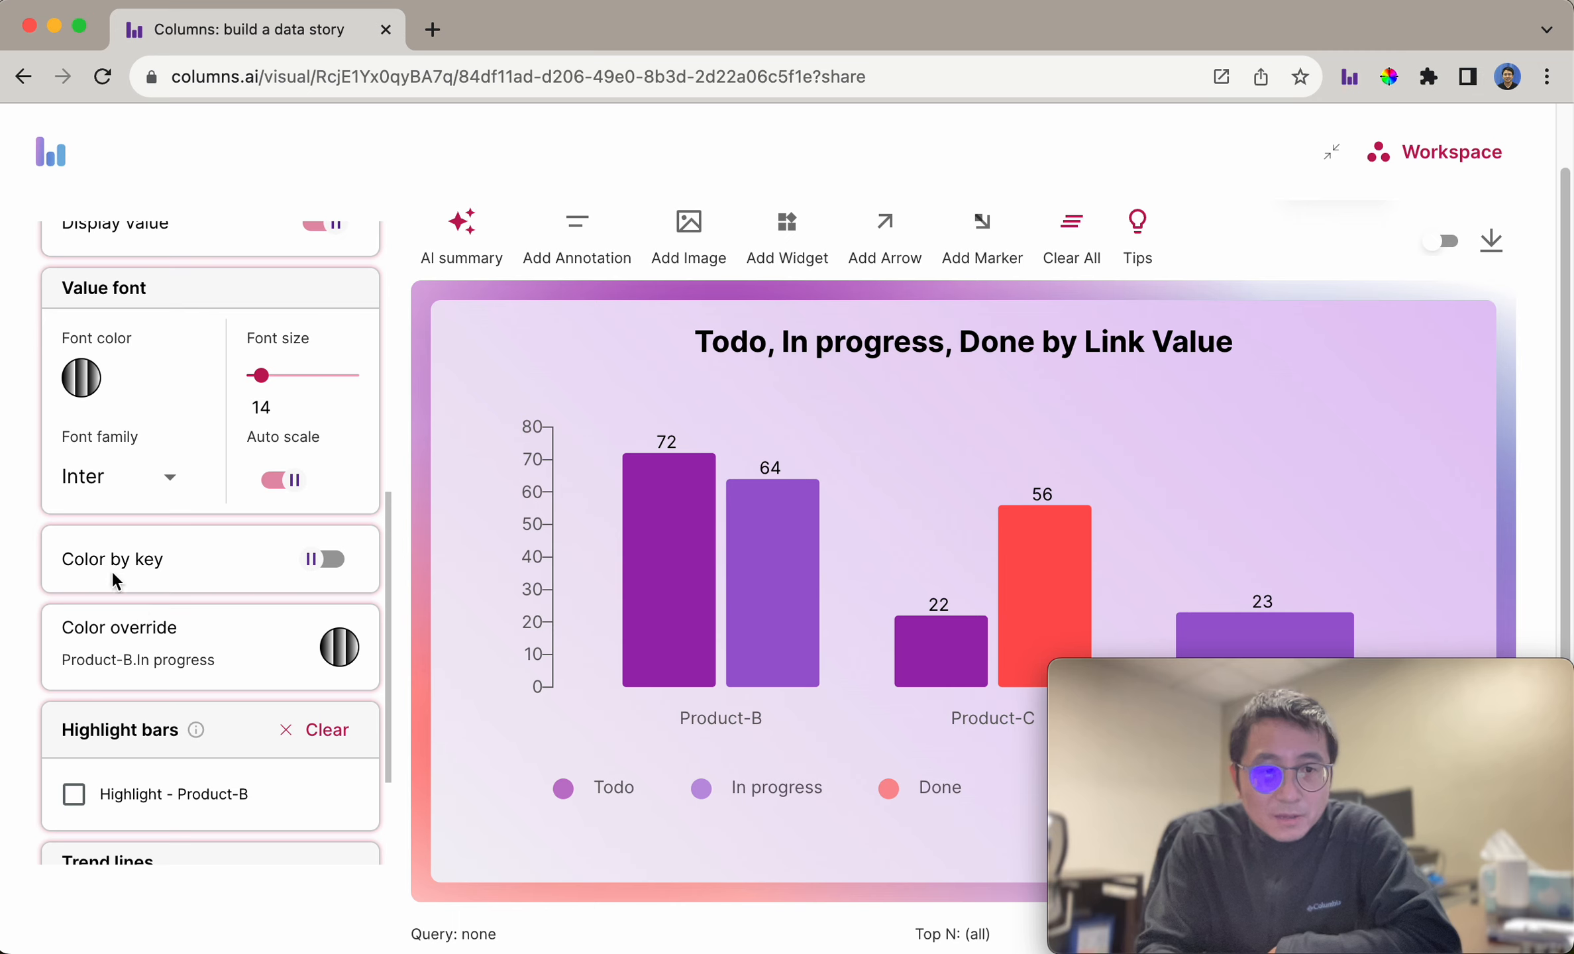
click(327, 560)
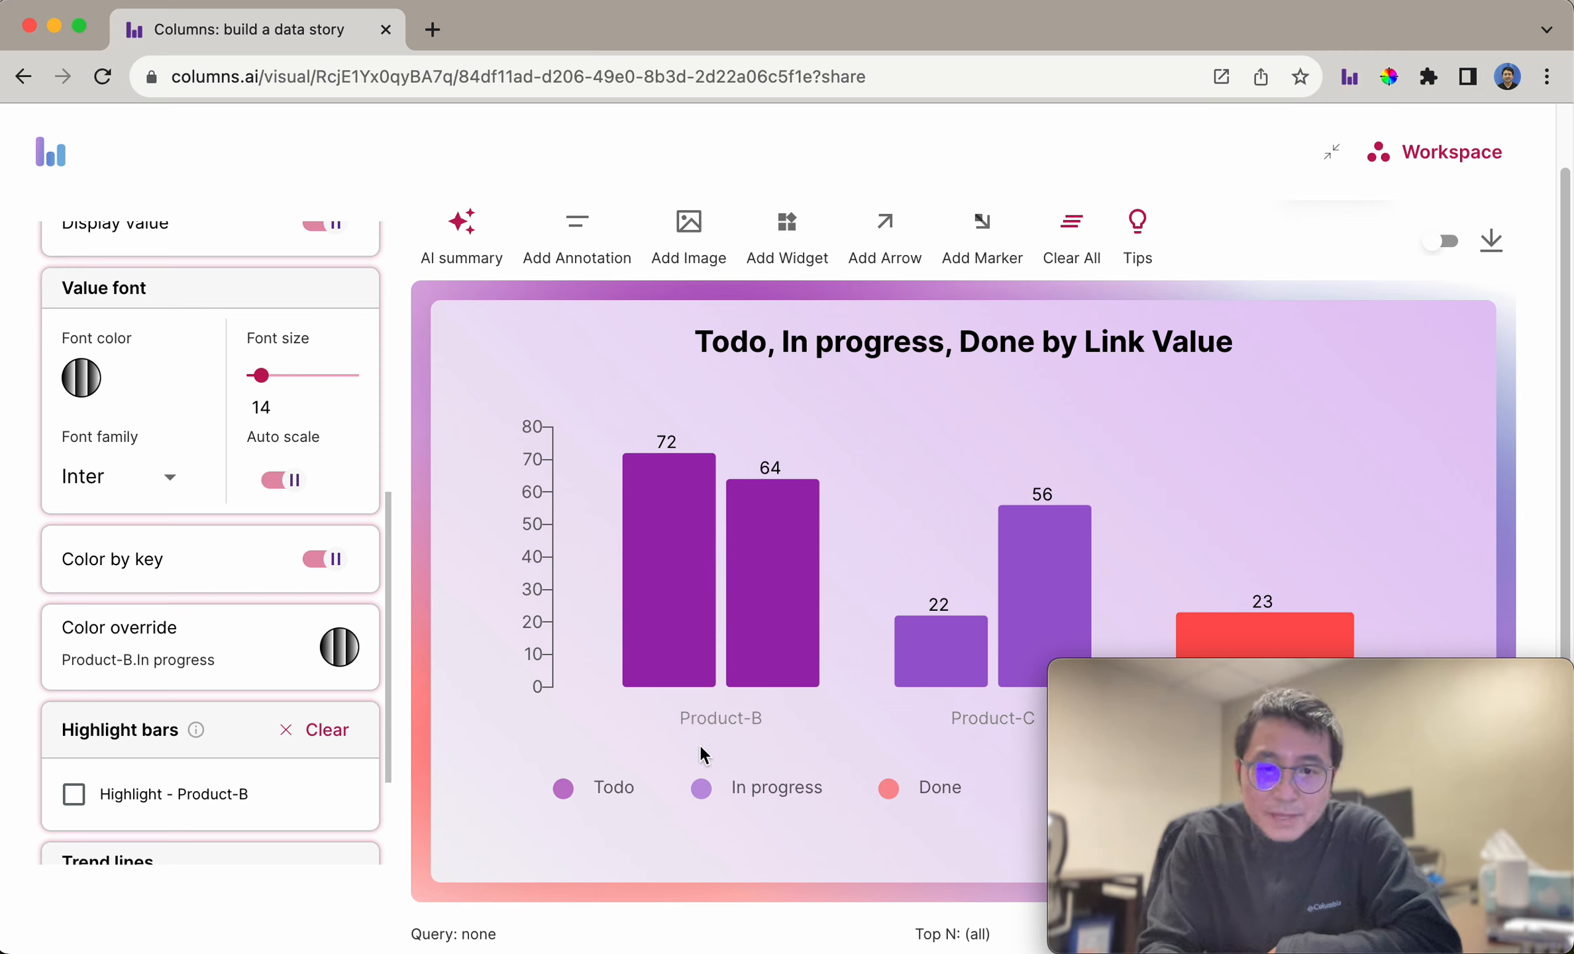
click(325, 560)
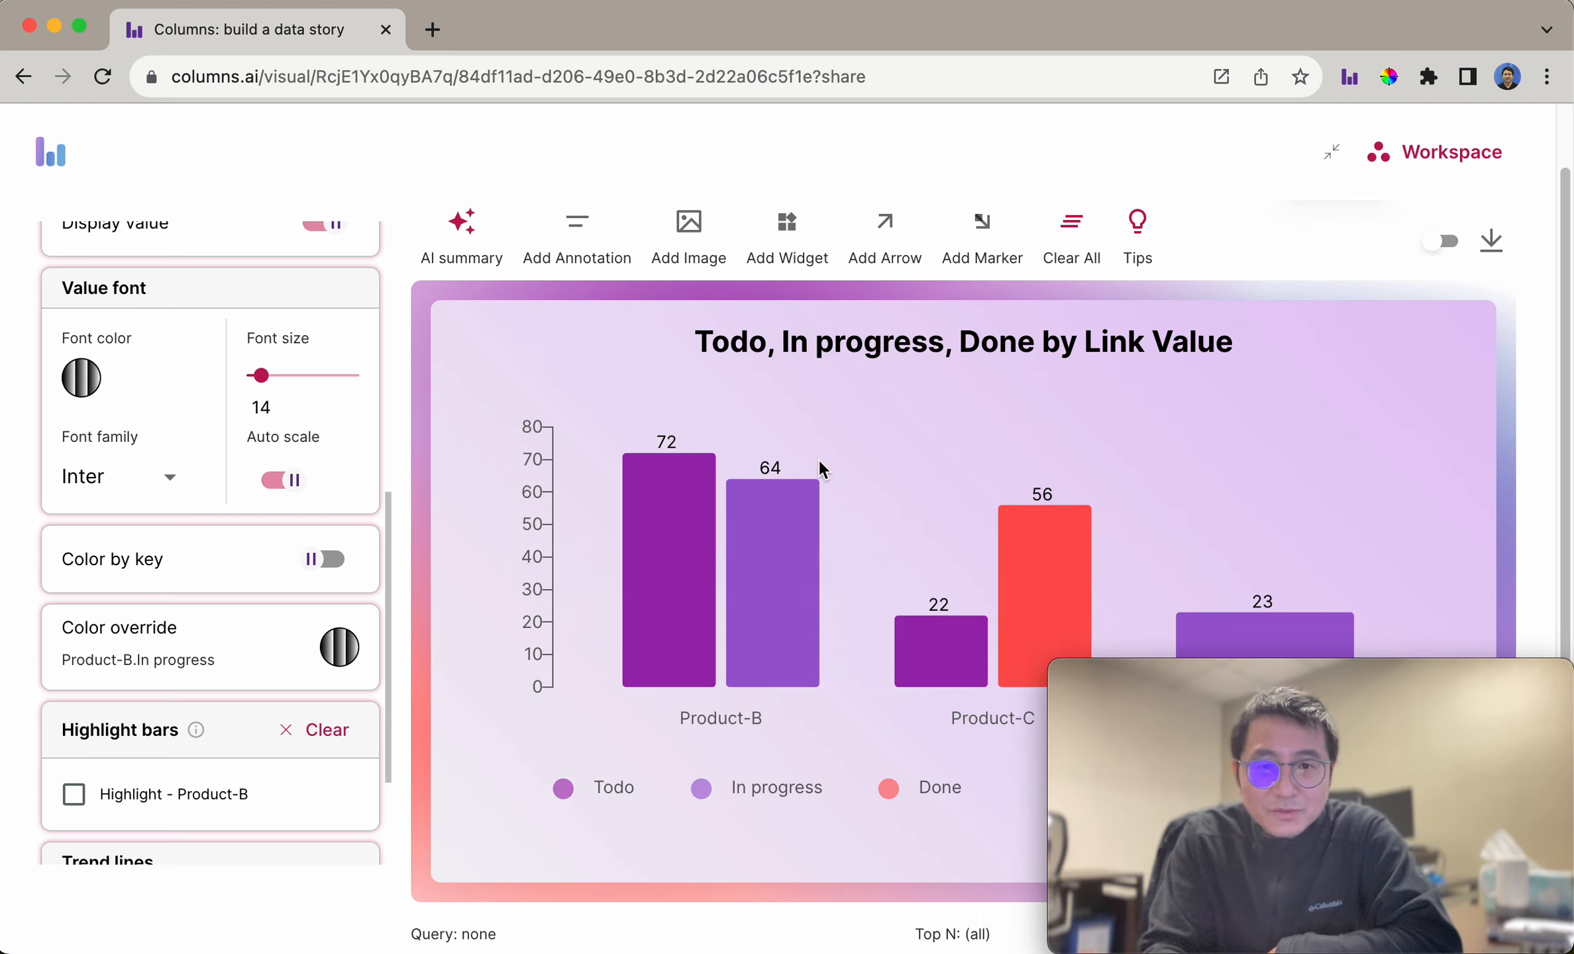
Override the color of Product-B's In progress bar with black.
mouse_move(793, 551)
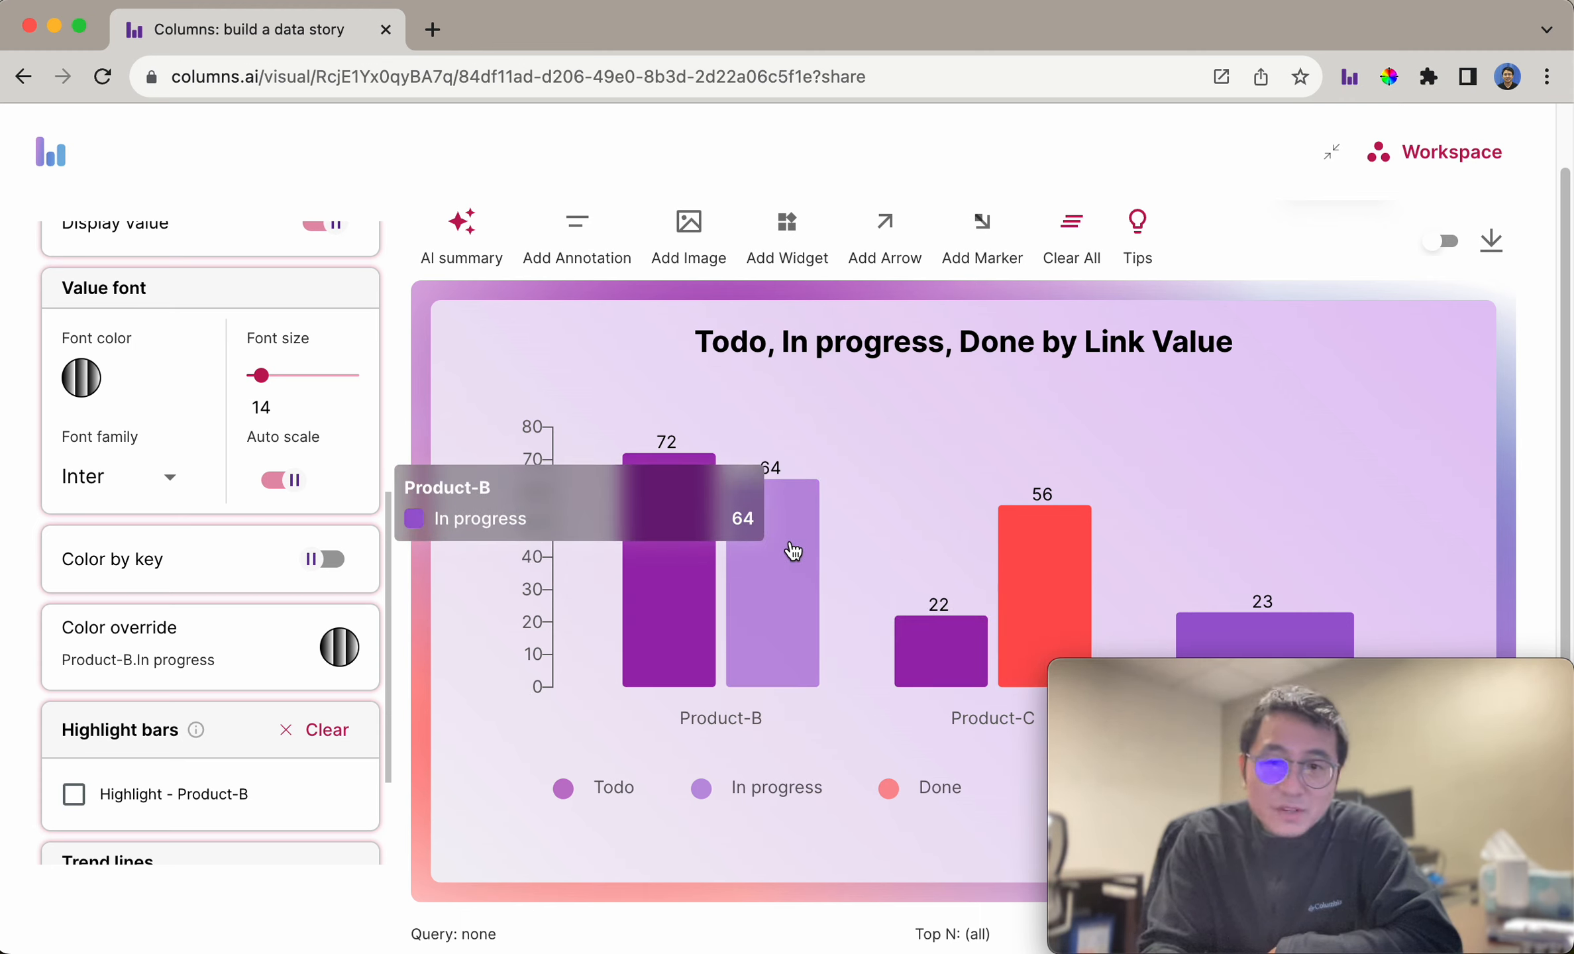
click(329, 662)
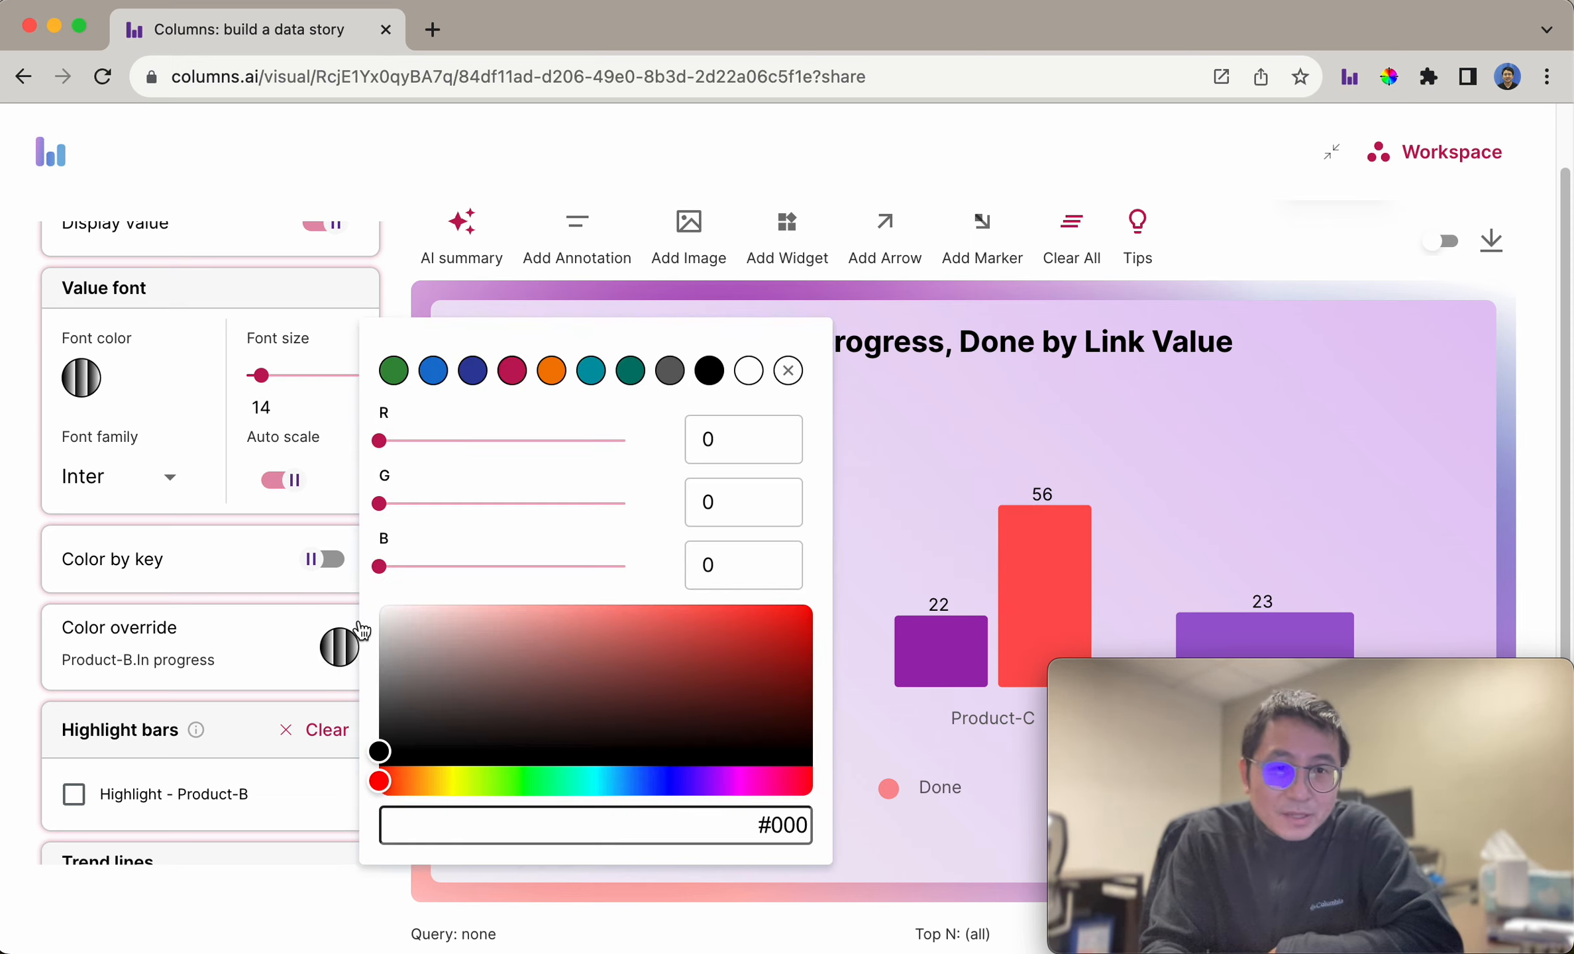
click(709, 371)
click(954, 489)
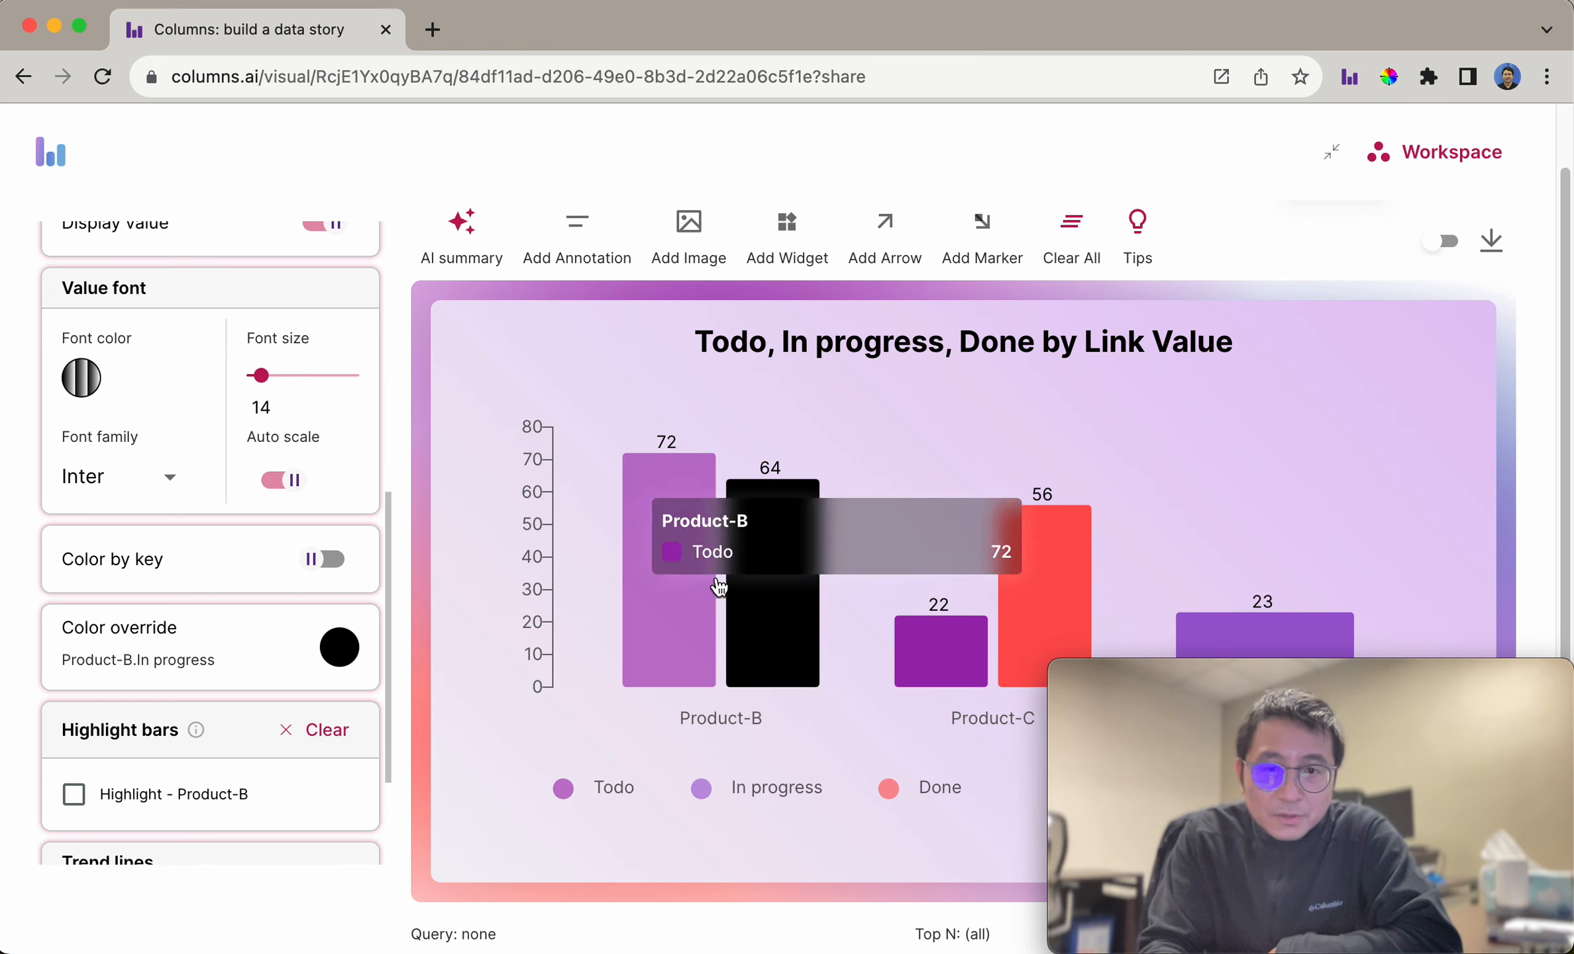
Shift the bar plot slightly upward on the canvas and move the chart title to the canvas's upper right.
drag(1069, 620, 1076, 508)
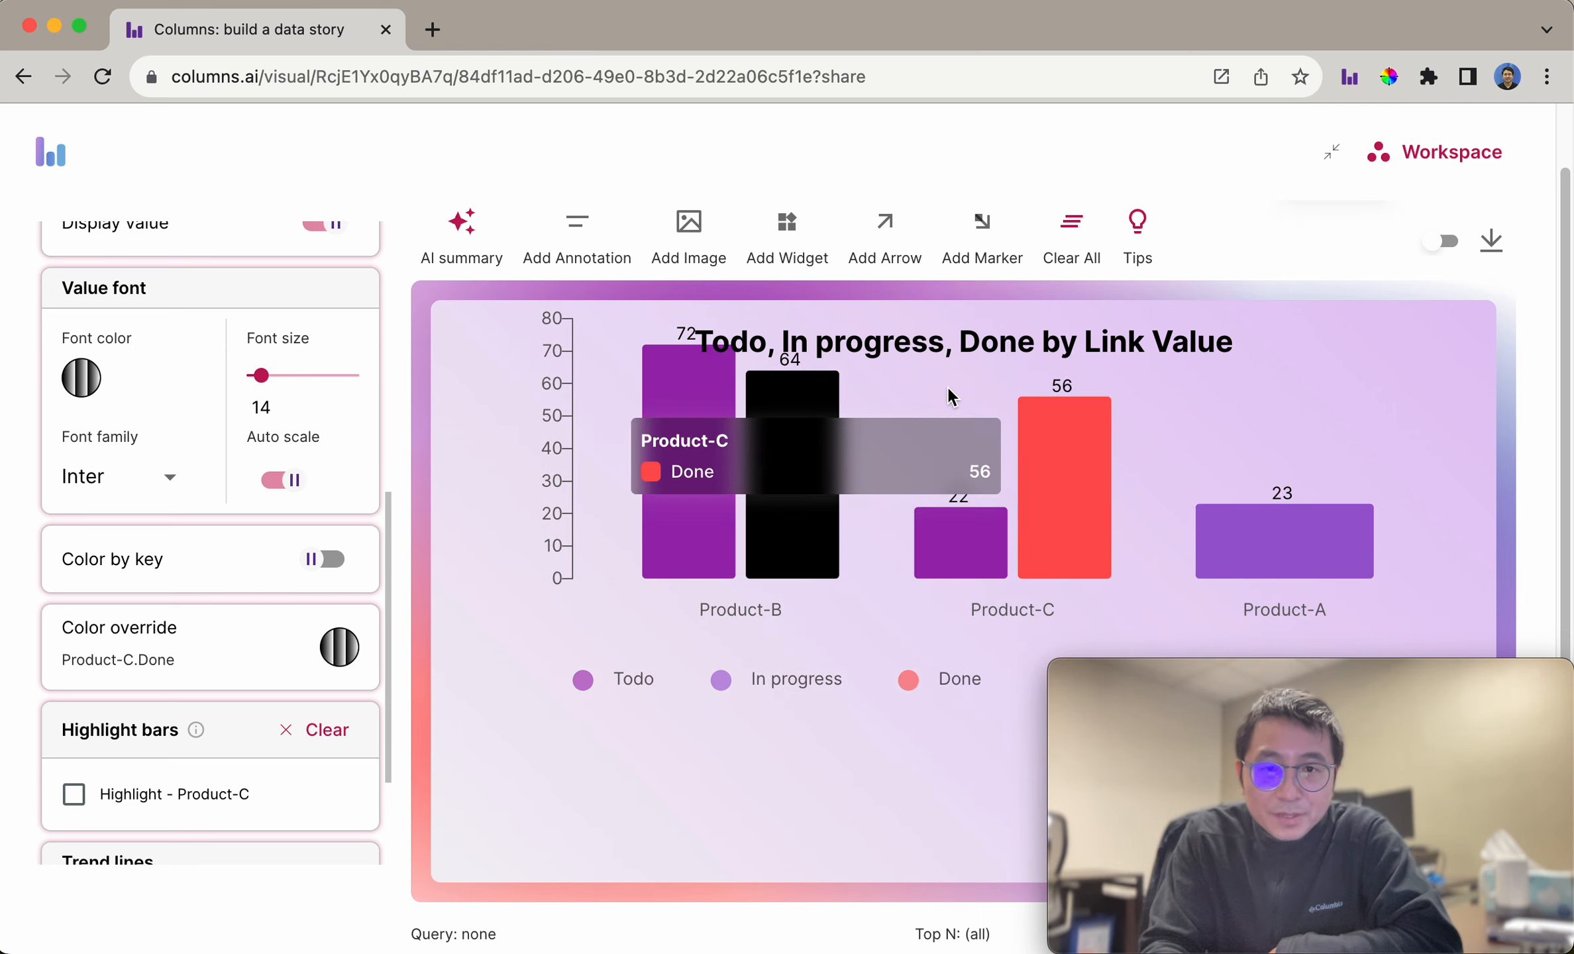
drag(768, 529, 767, 571)
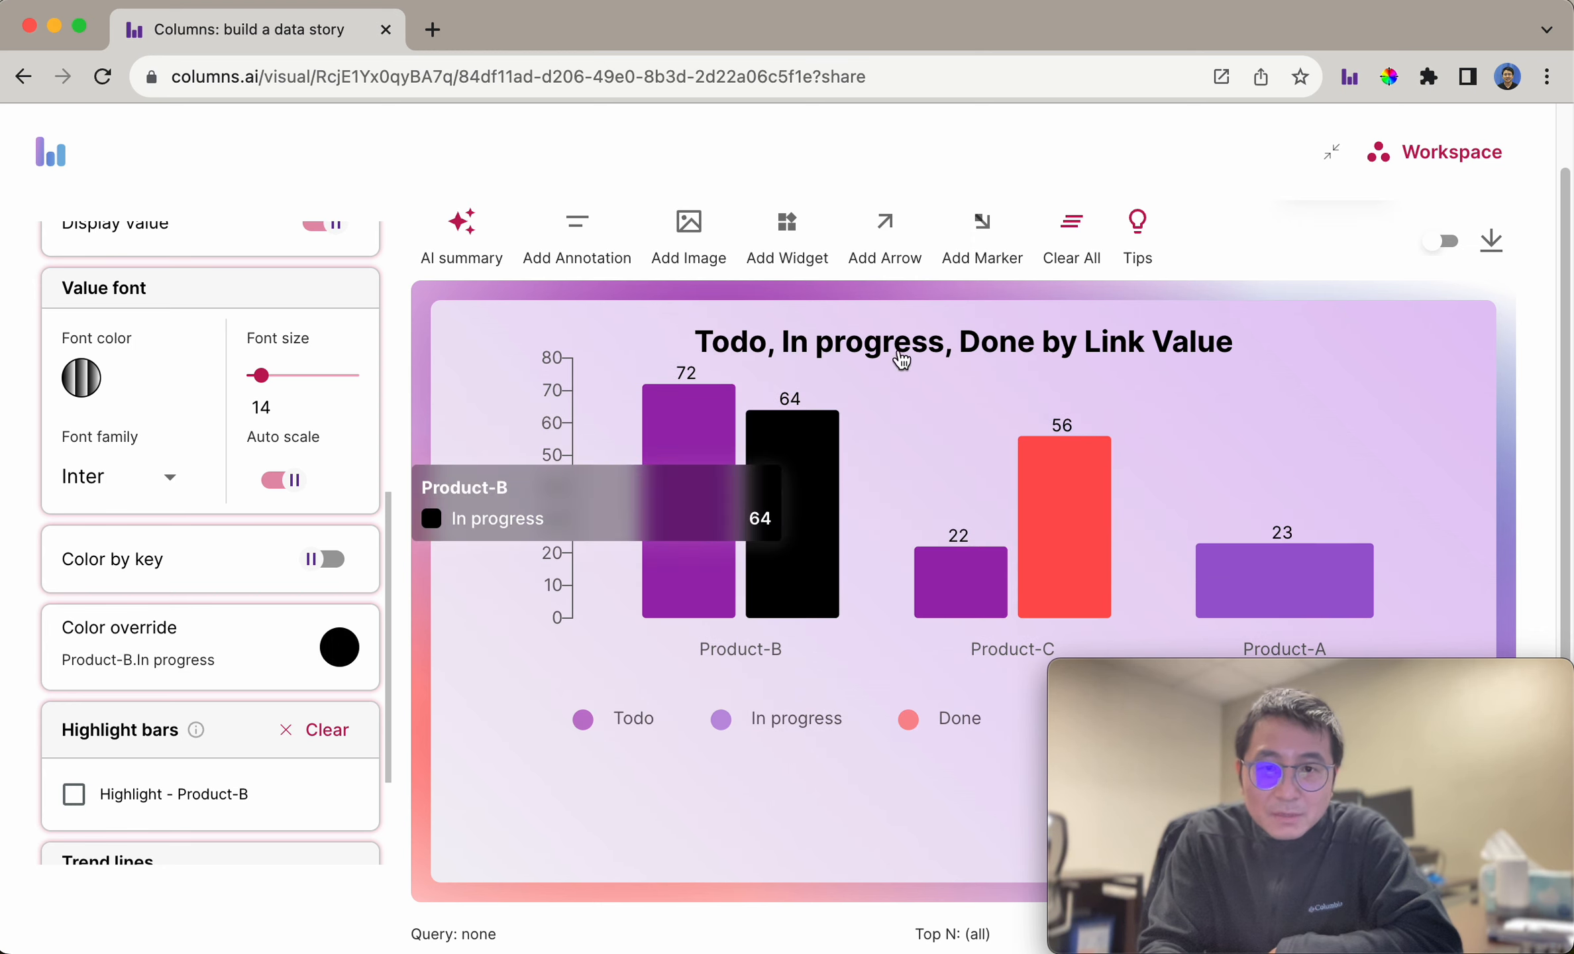
drag(887, 339, 1153, 333)
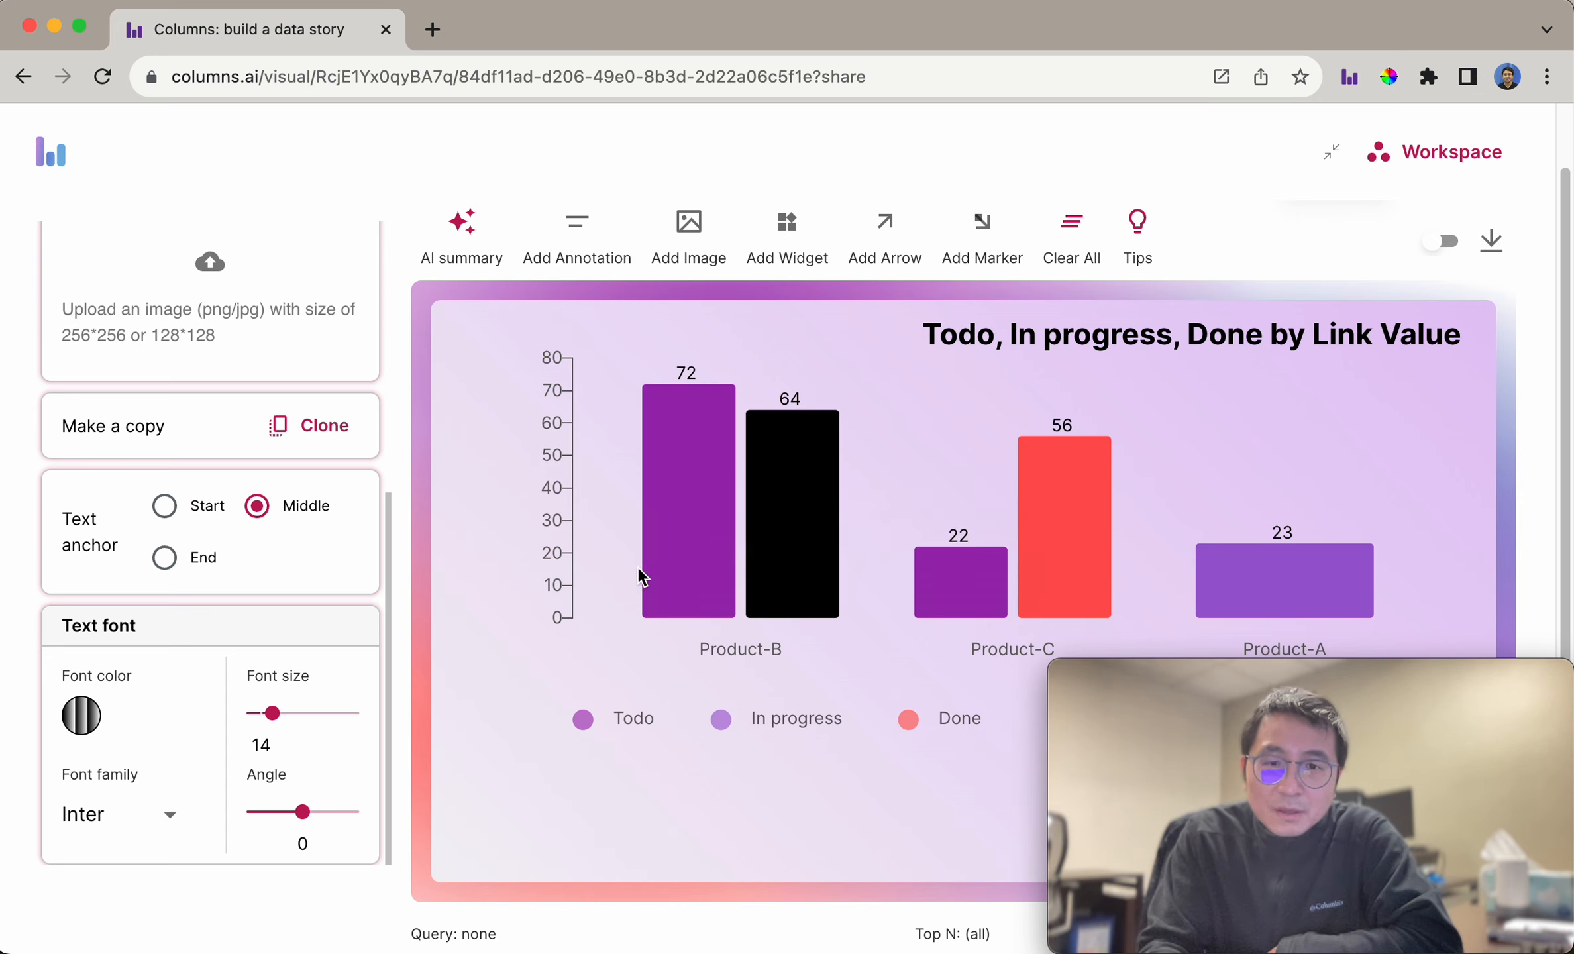
View the value axis settings and display the tick line on the bottom axis.
click(552, 520)
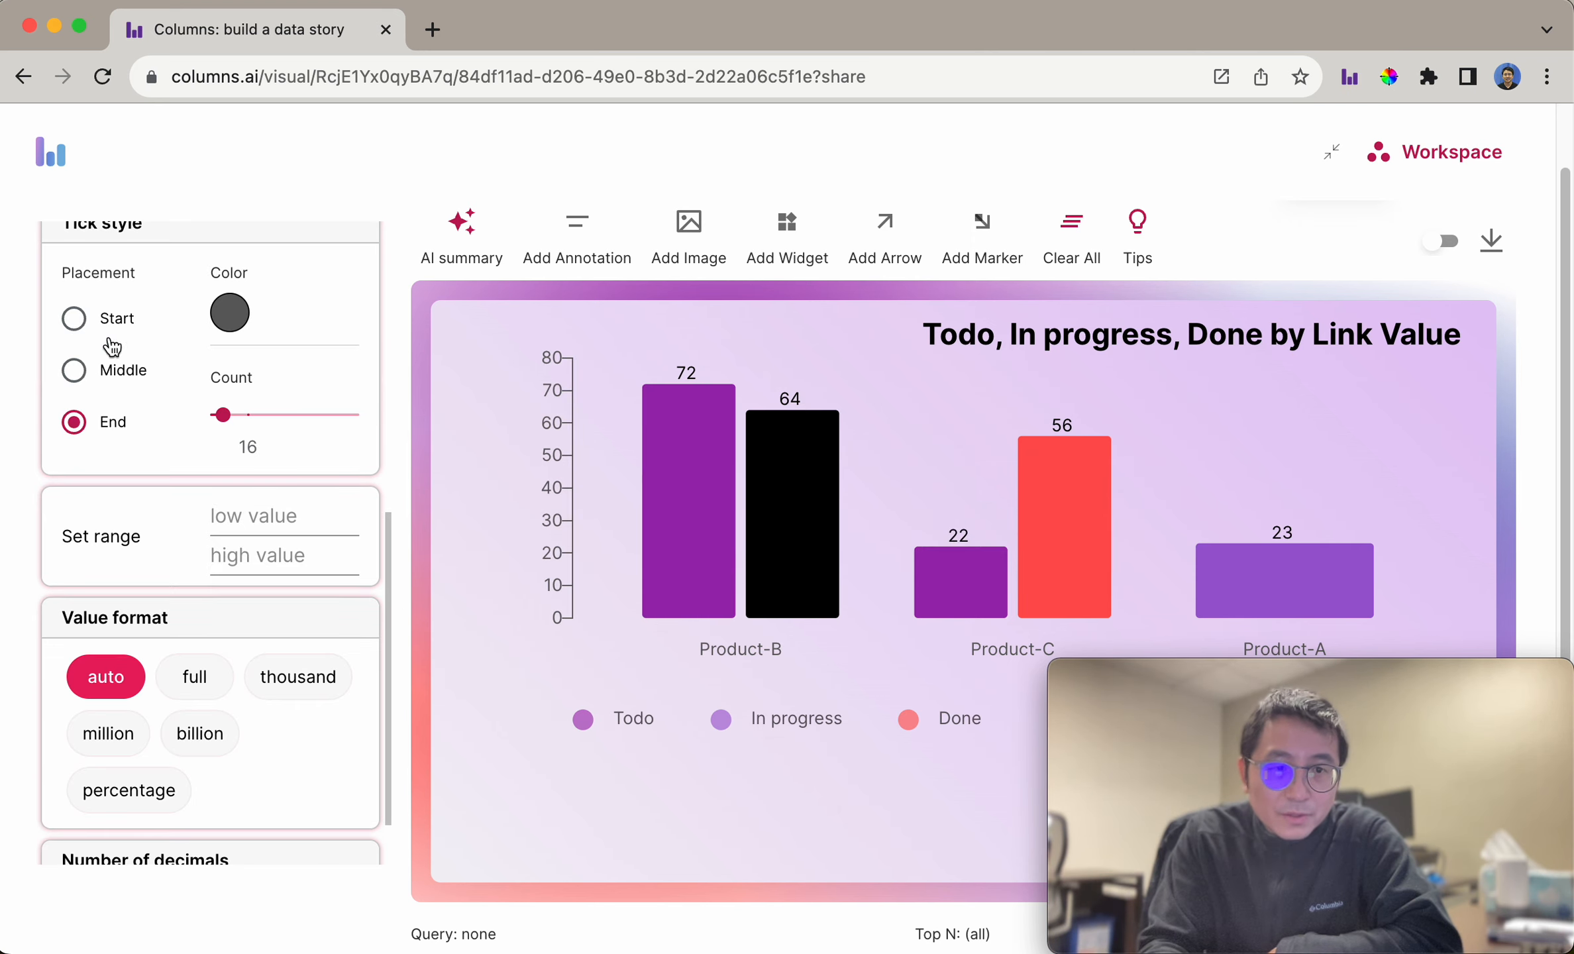
click(758, 665)
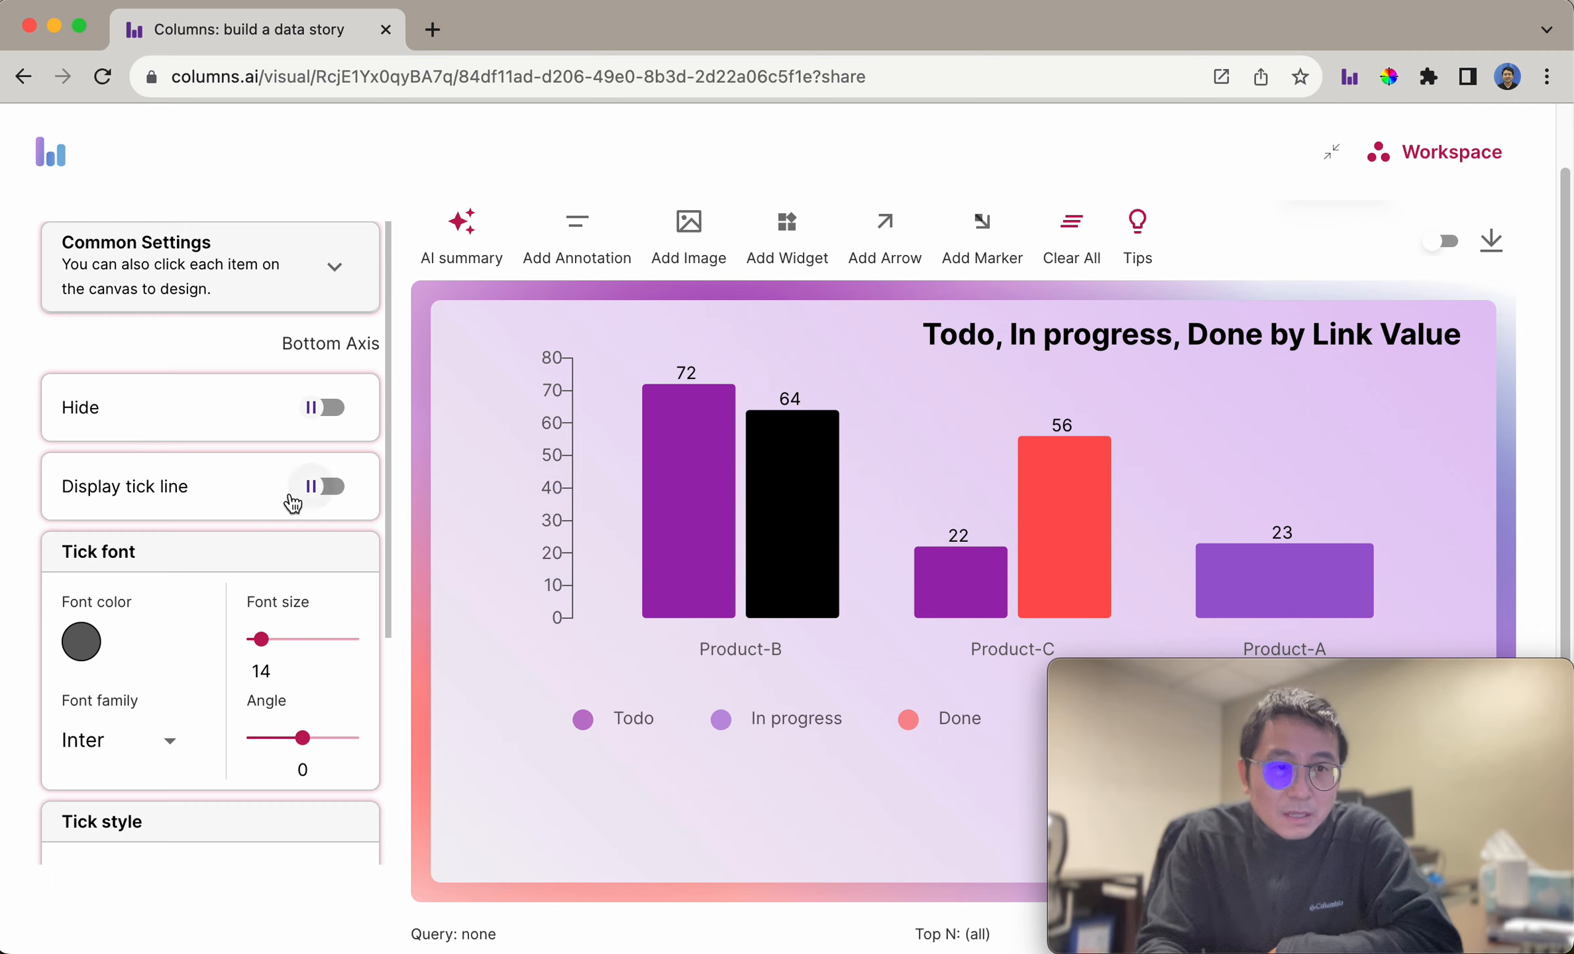
click(312, 490)
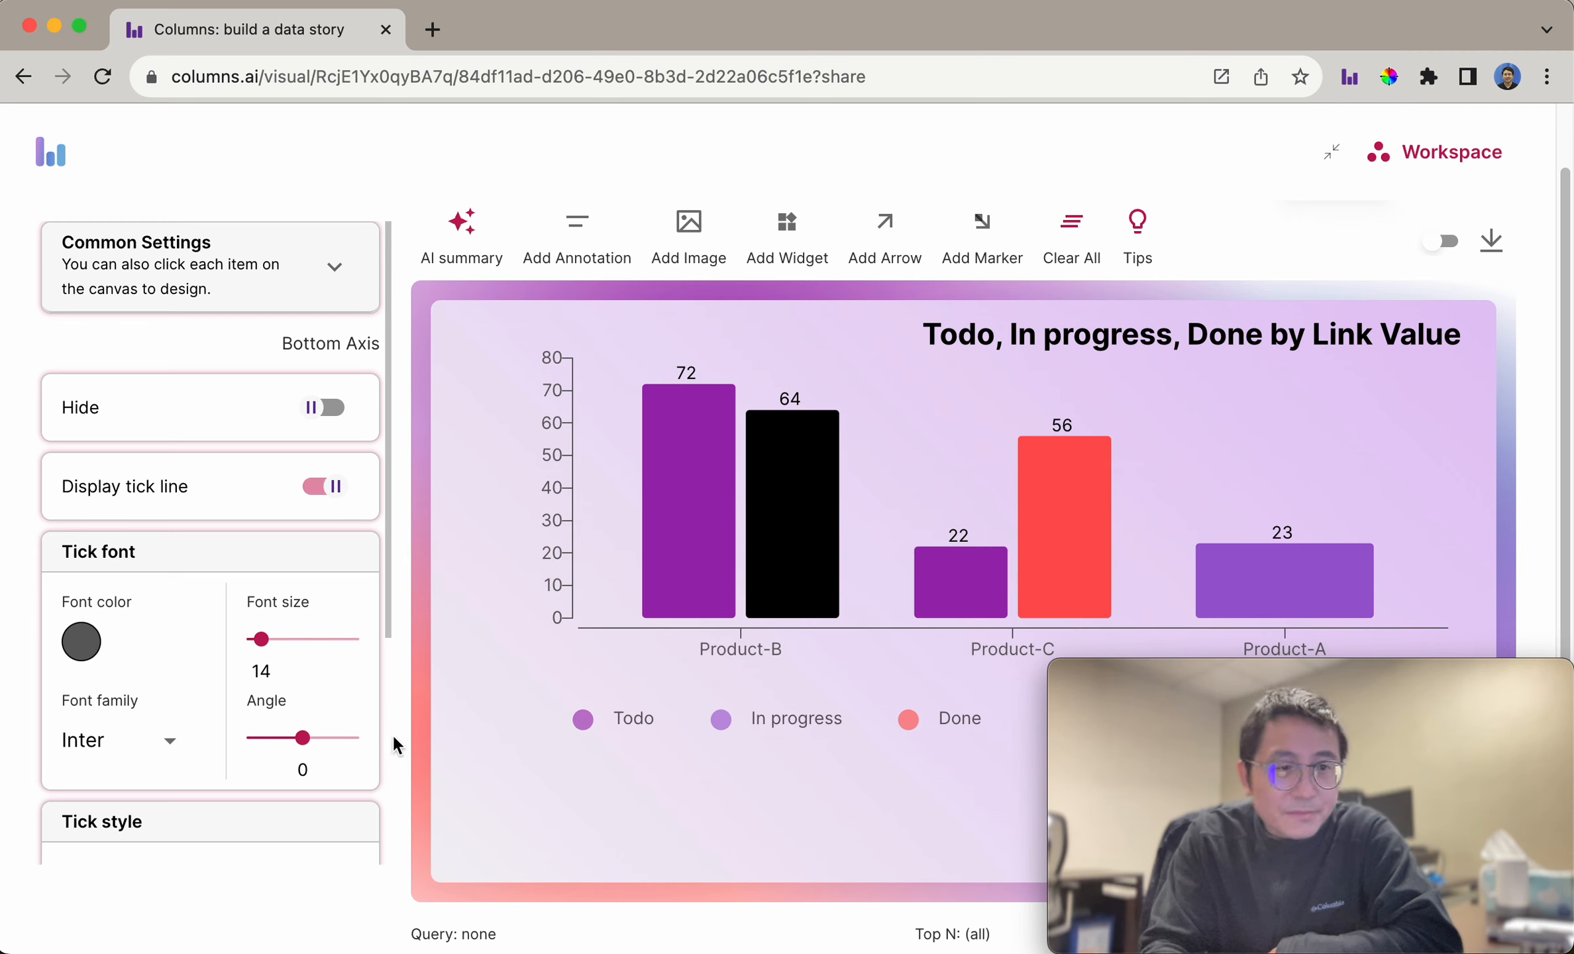
scroll(152, 606, down, 5)
scroll(289, 757, up, 5)
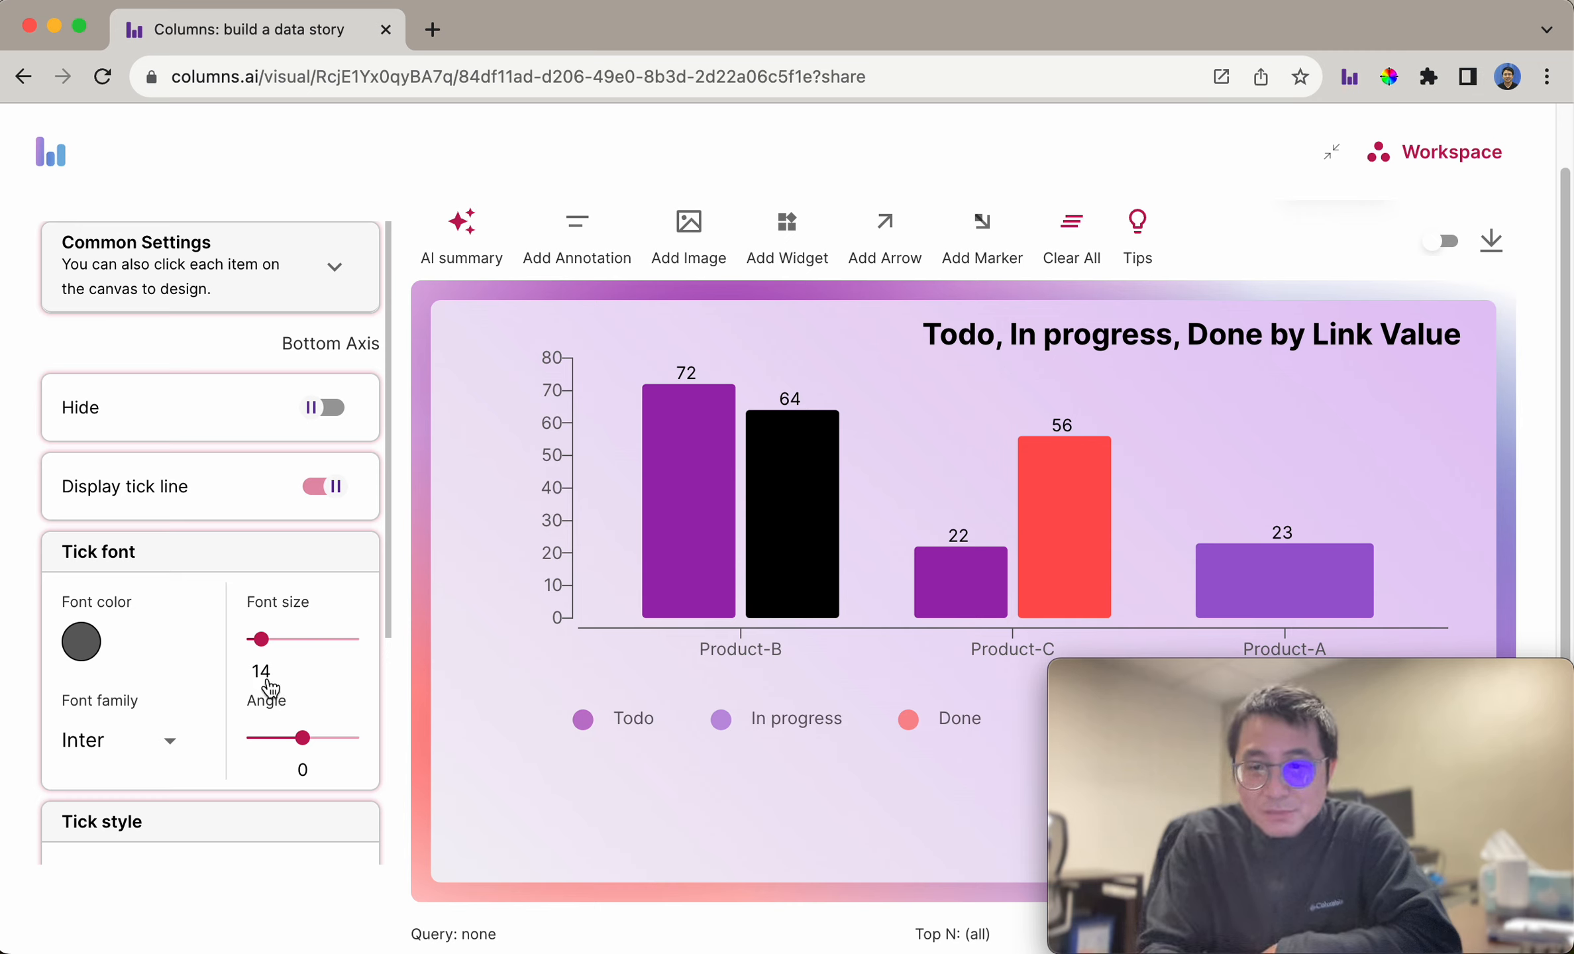
mouse_move(740, 579)
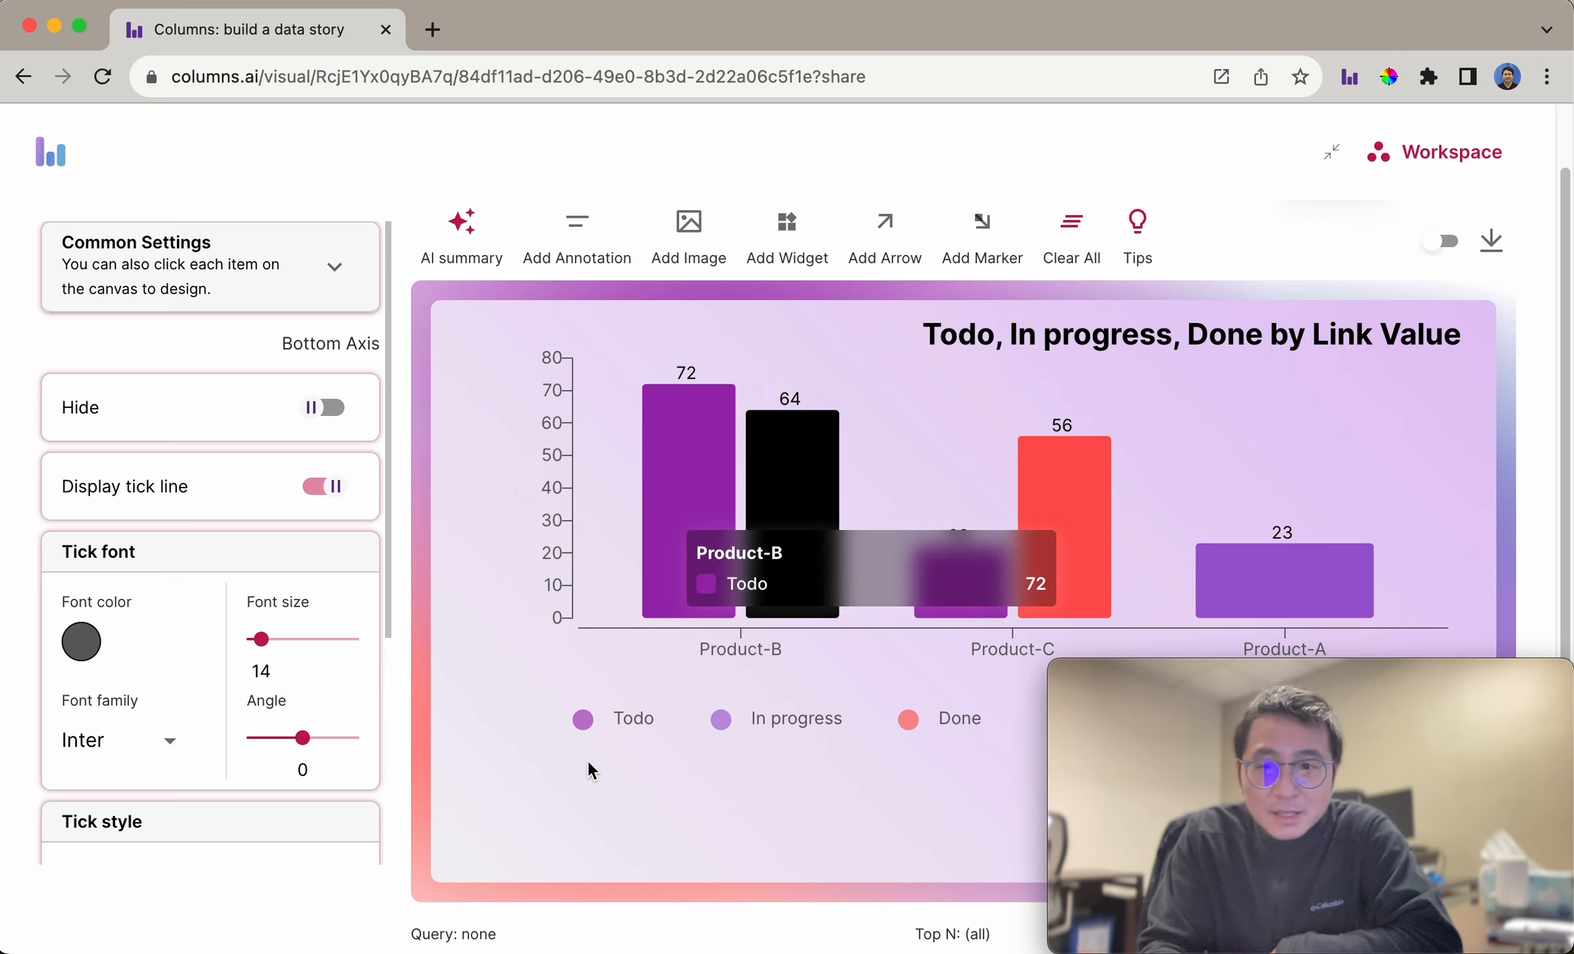